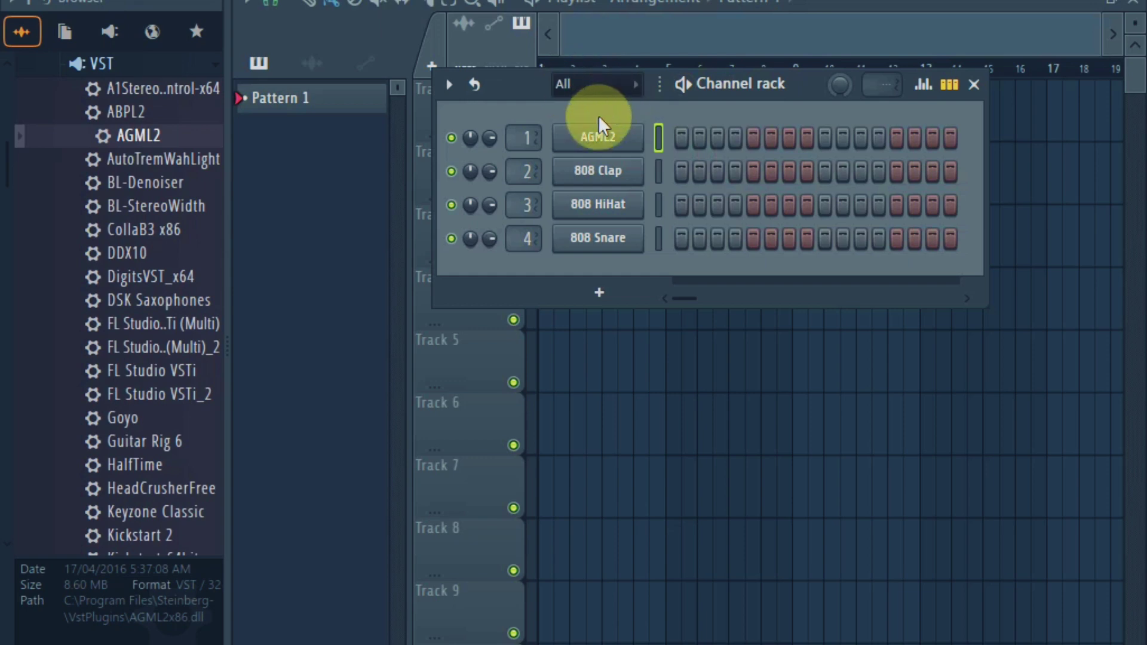
# - Open the AGML2 Ample Guitar plugin window and move it up over the Channel rack
pyautogui.click(616, 149)
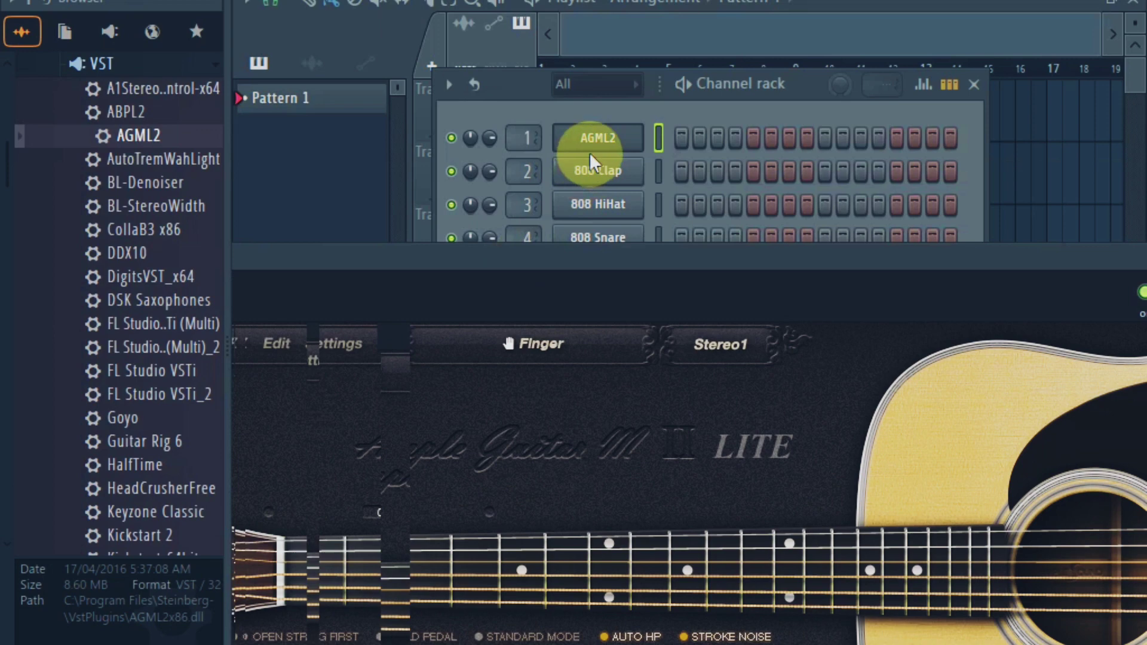
pyautogui.click(599, 141)
pyautogui.click(601, 140)
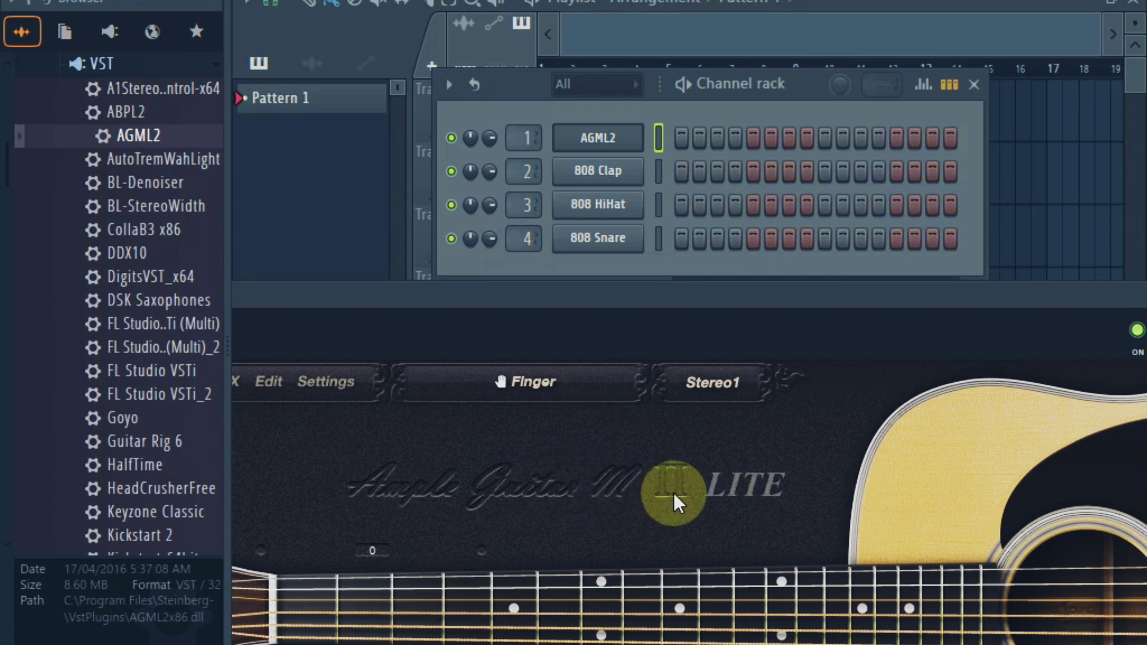
pyautogui.moveTo(577, 296); pyautogui.dragTo(976, 42)
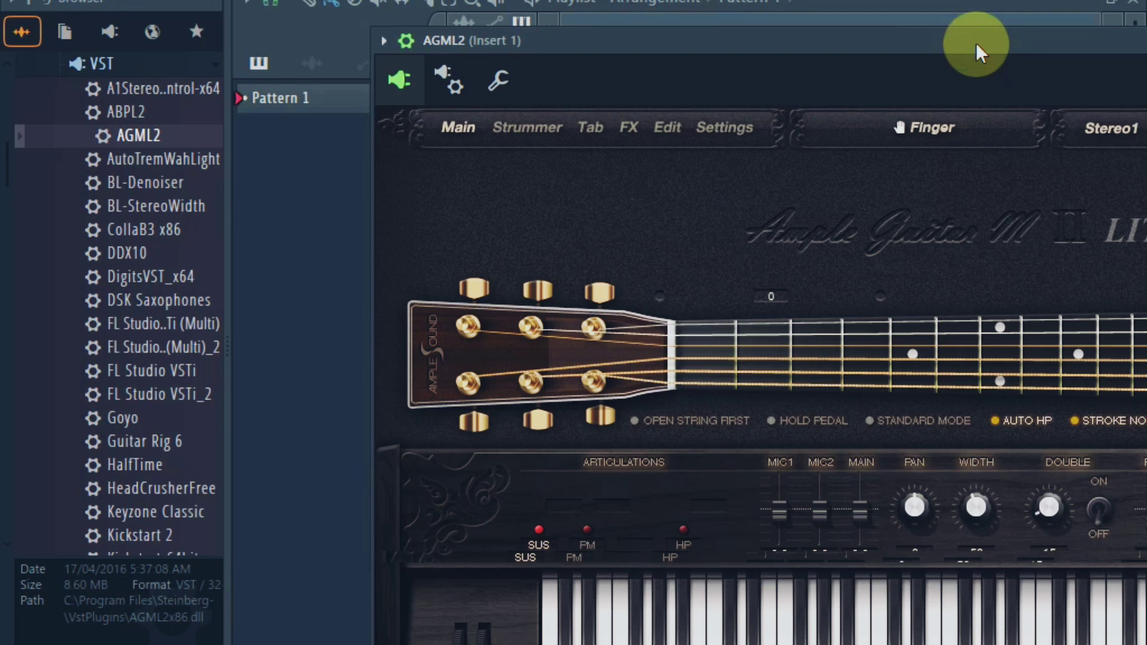
# - Show the Strummer page, flip the Strum ON/OFF switch, and shift the window left to reveal SEQ#1
pyautogui.moveTo(596, 39); pyautogui.dragTo(466, 0)
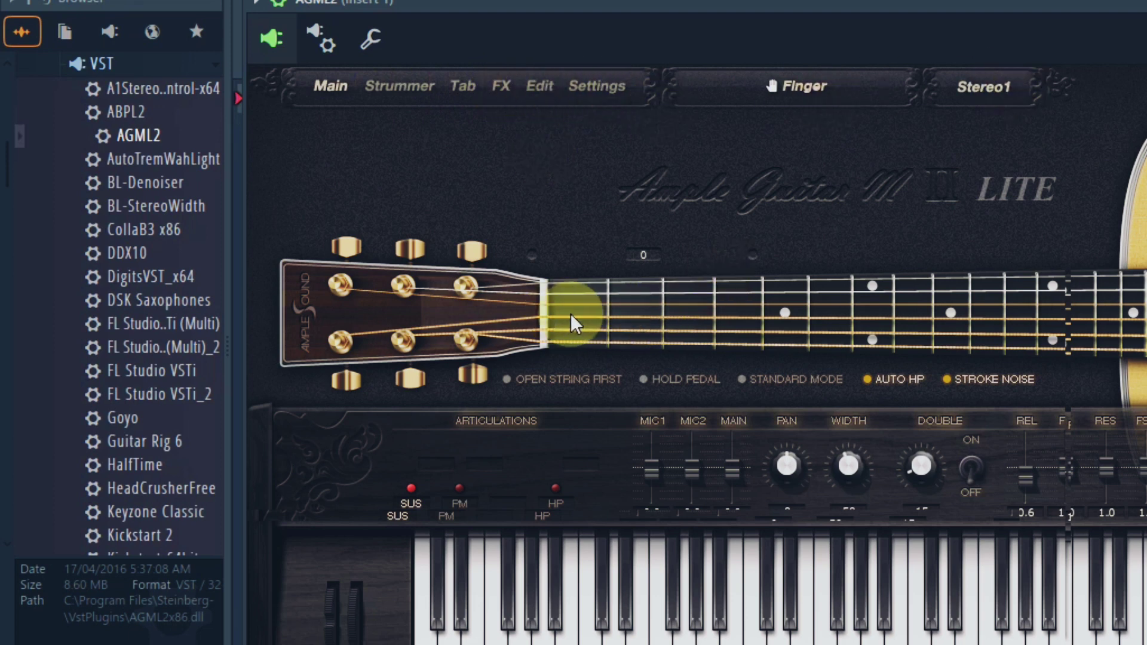
pyautogui.click(396, 89)
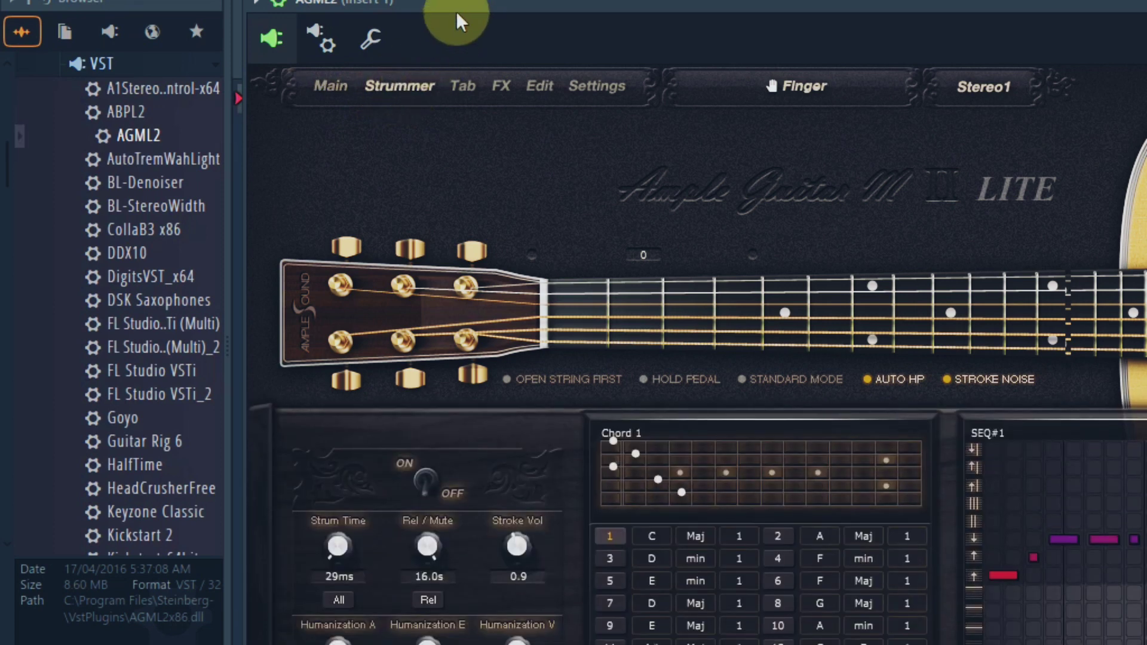
pyautogui.moveTo(457, 11); pyautogui.dragTo(438, 1)
pyautogui.click(397, 443)
pyautogui.moveTo(398, 442); pyautogui.dragTo(411, 465)
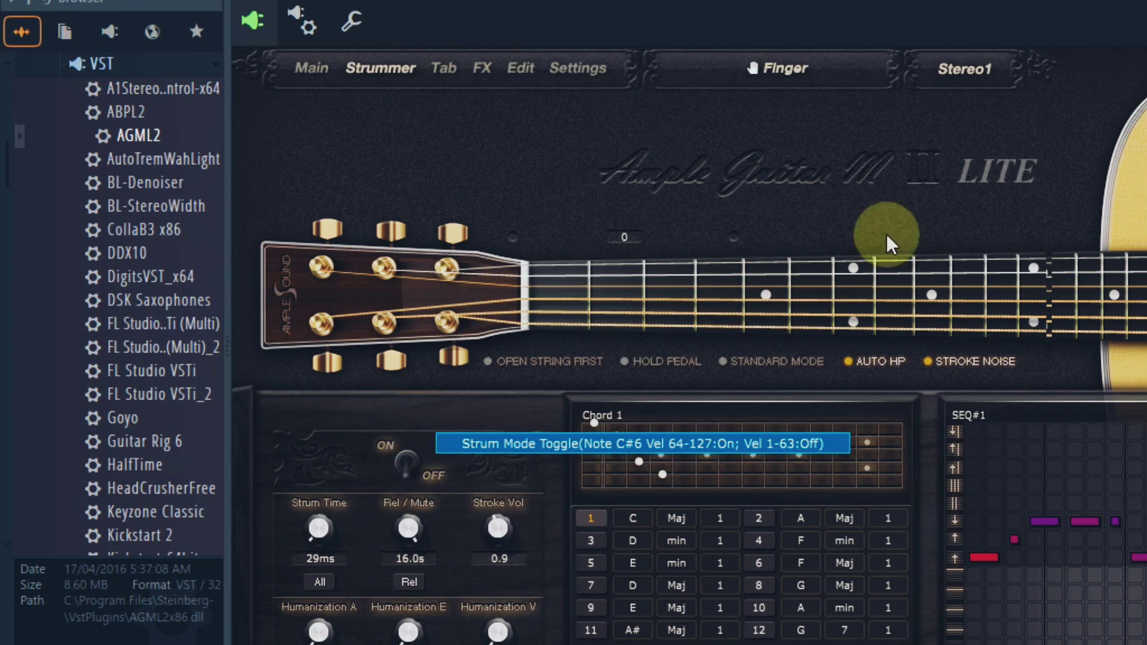
pyautogui.moveTo(825, 5); pyautogui.dragTo(390, 5)
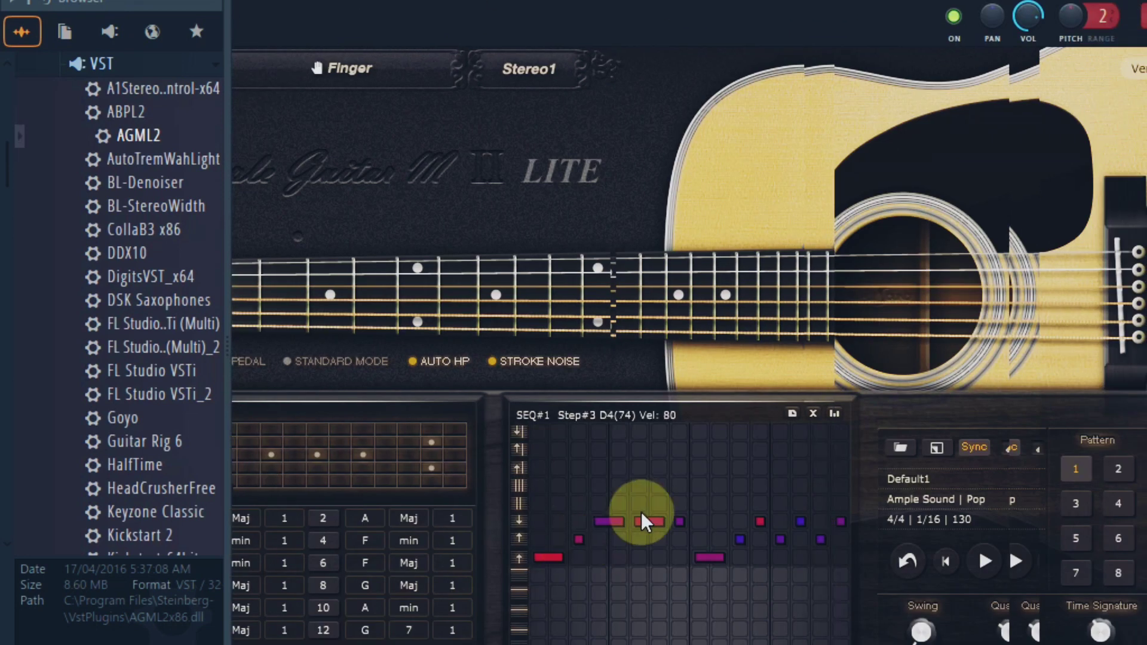
# - Open the AGML2 piano roll and draw a one-bar C4 note followed by a G4 note
pyautogui.press('F6')
pyautogui.rightClick(594, 141)
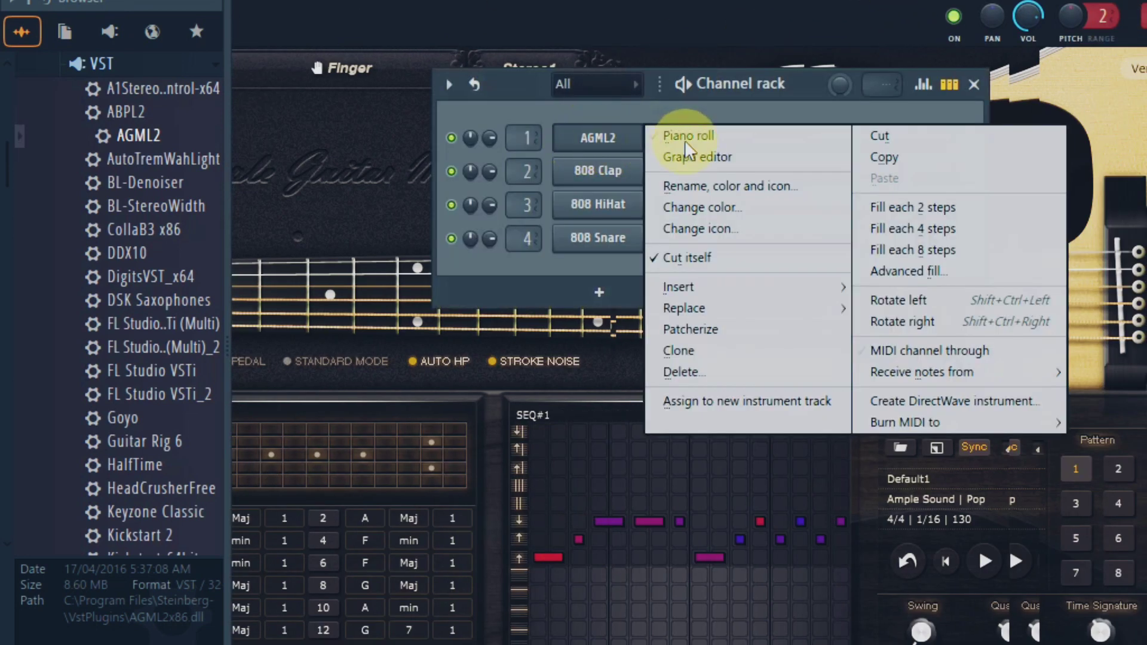
pyautogui.click(687, 132)
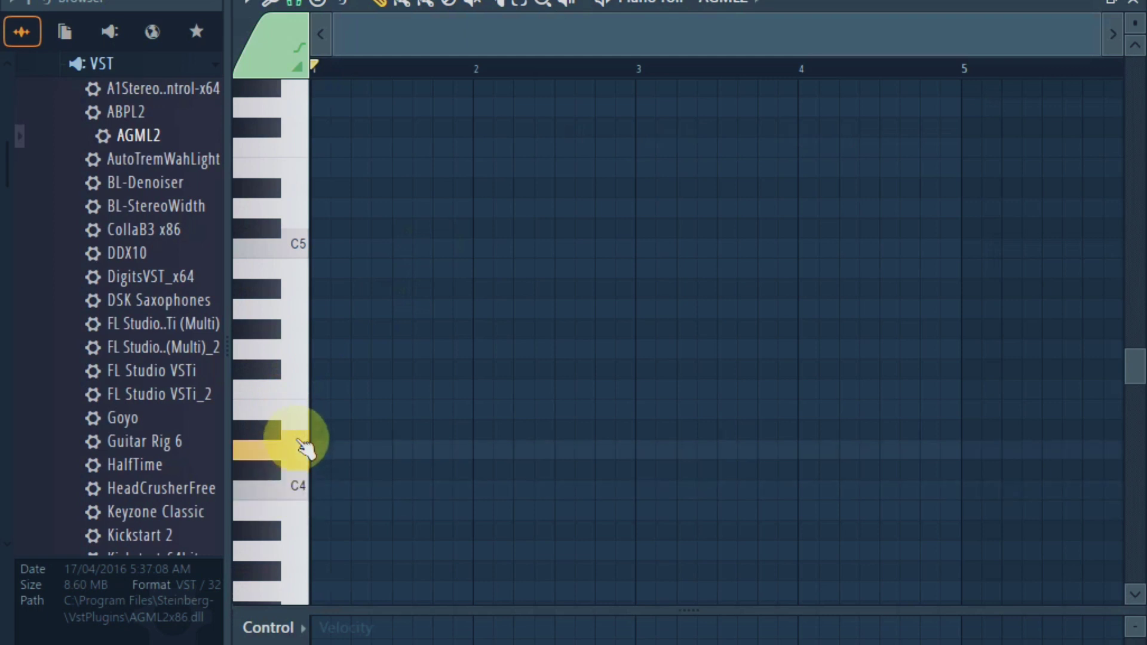
pyautogui.moveTo(376, 490); pyautogui.dragTo(281, 487)
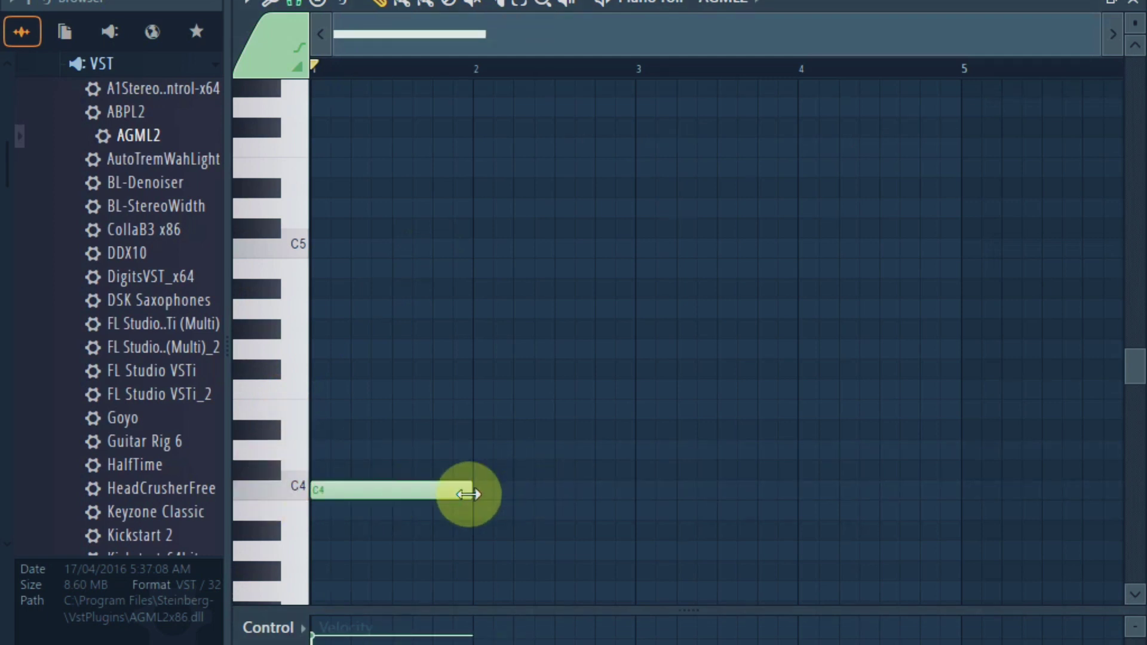
pyautogui.click(356, 412)
pyautogui.moveTo(383, 408); pyautogui.dragTo(383, 345)
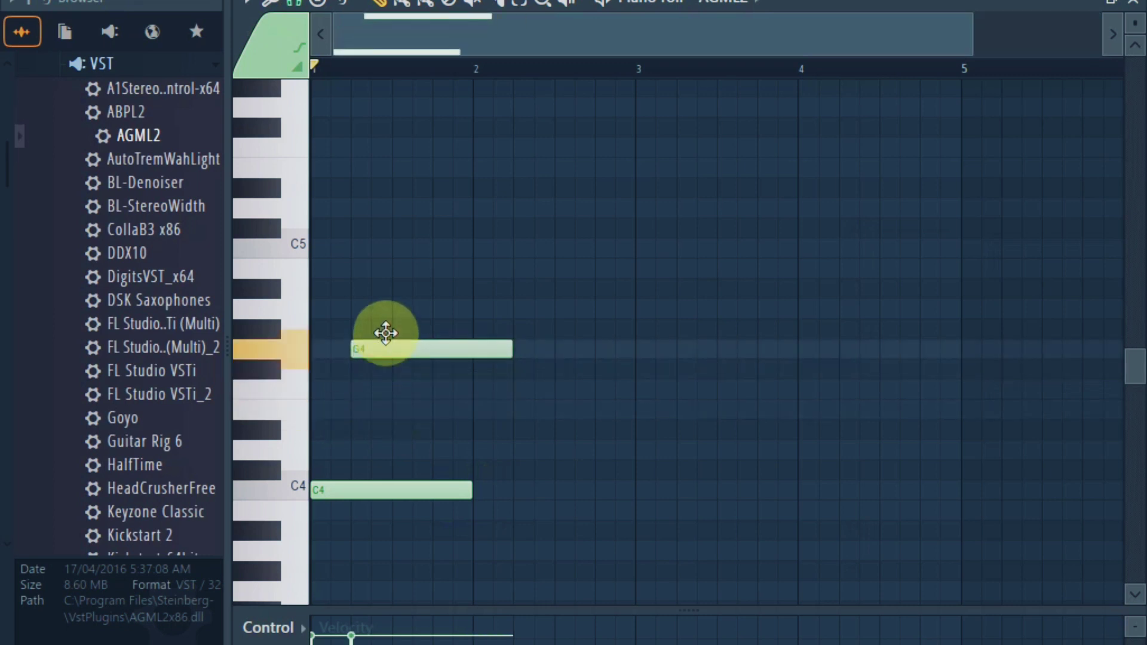
# - Add E5, C5, a second G4 and G5 notes, play them back, and shorten the first G4
pyautogui.click(397, 168)
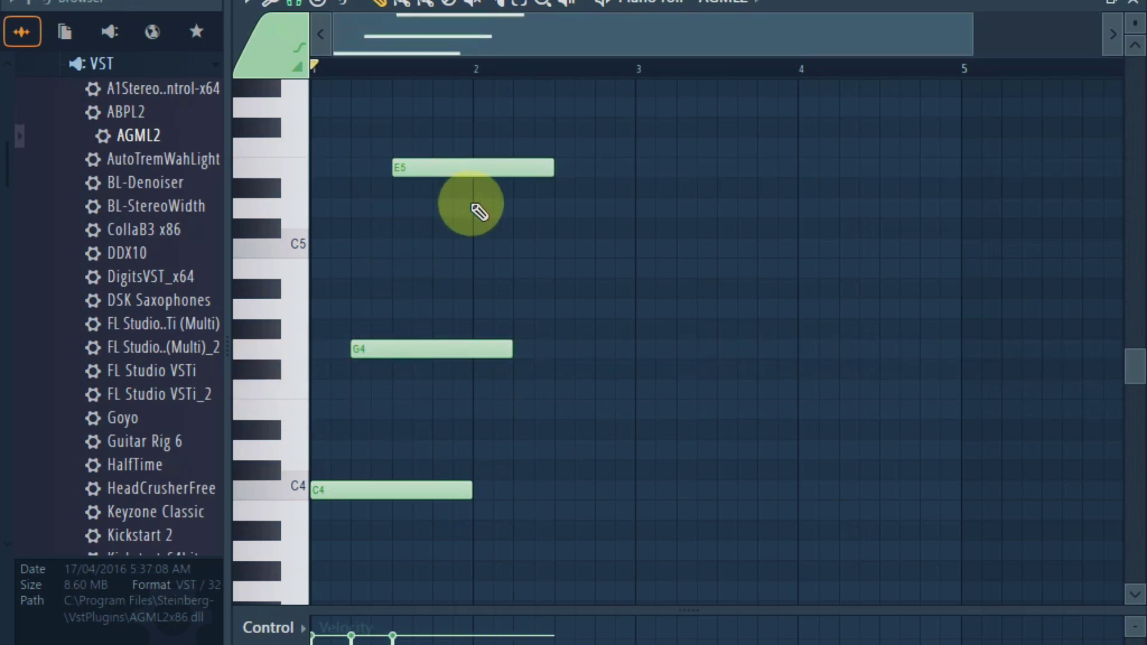
pyautogui.click(475, 248)
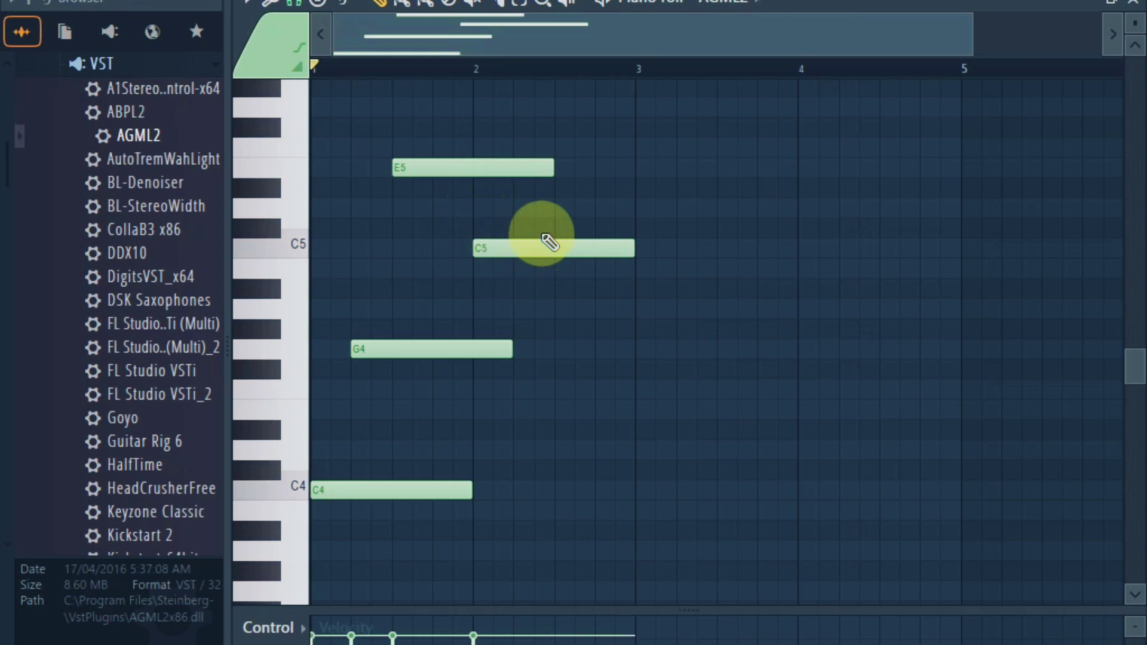
pyautogui.click(517, 348)
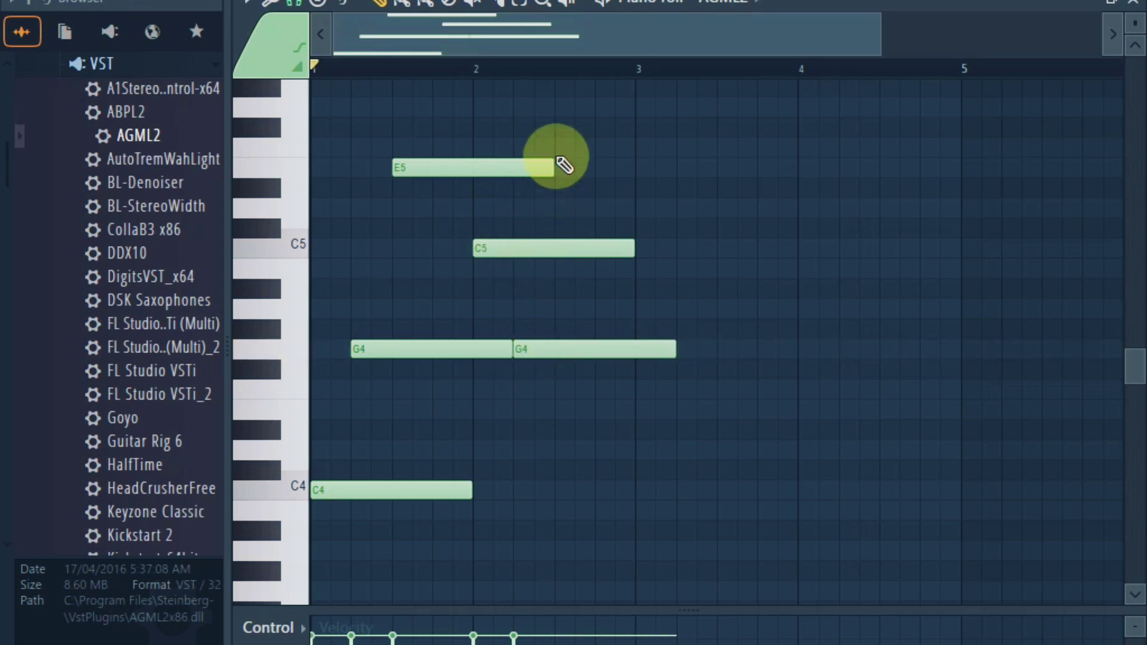
pyautogui.click(557, 107)
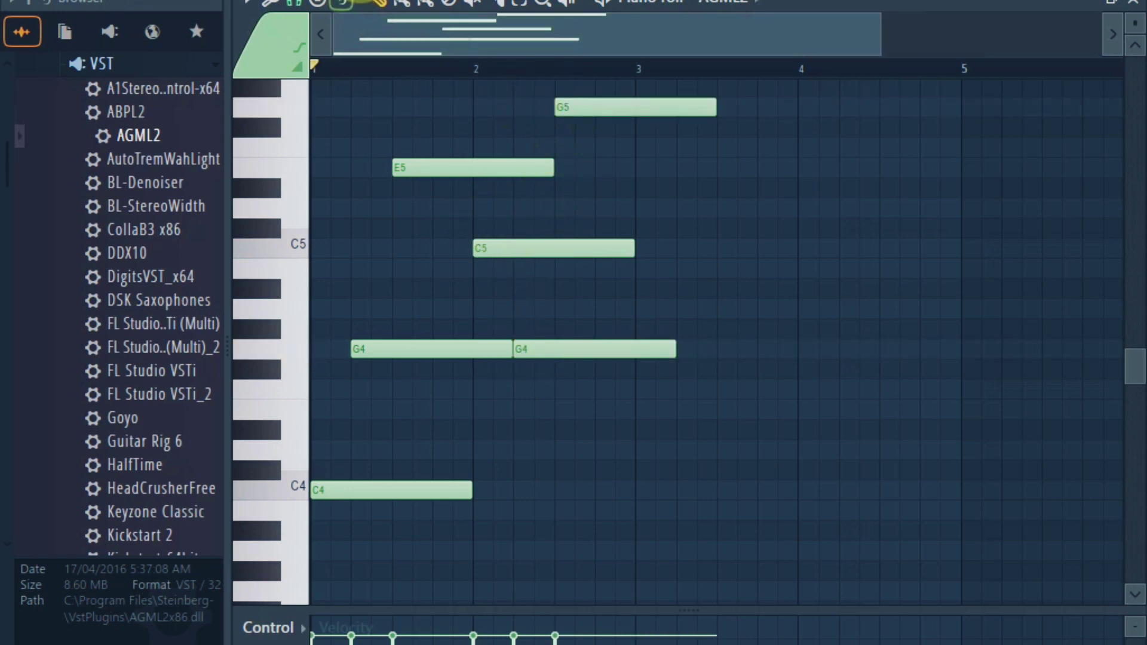
pyautogui.press('space')
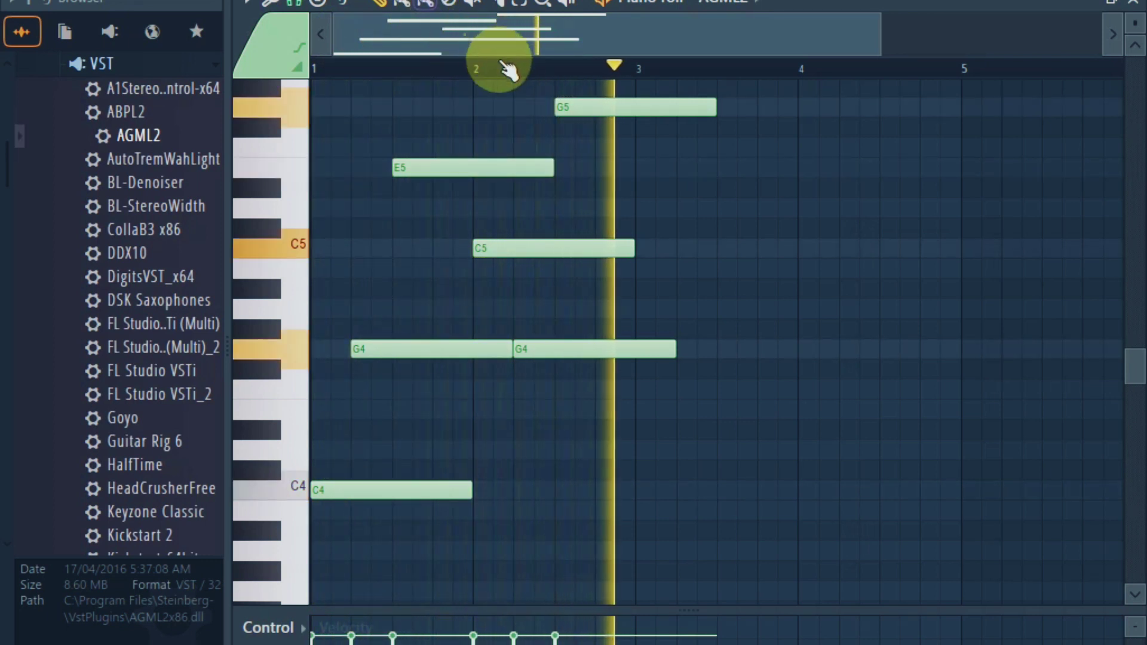
pyautogui.press('space')
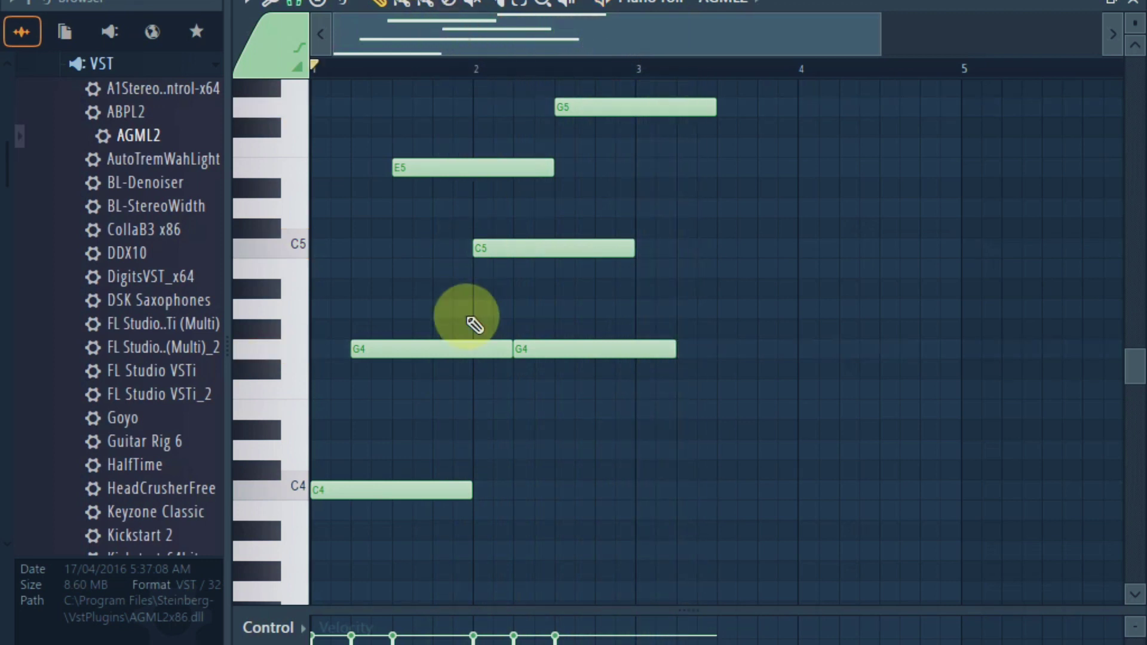
pyautogui.moveTo(512, 350); pyautogui.dragTo(386, 345)
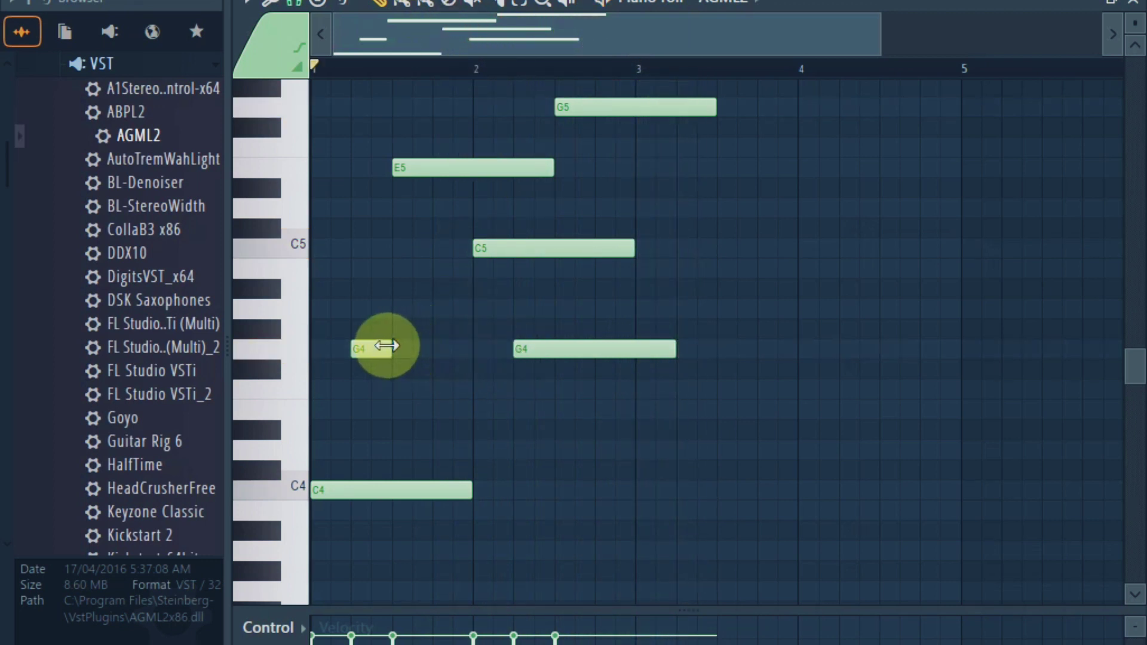
# - Delete all six notes (C4, E5, C5, both G4s, G5) to empty the roll
pyautogui.rightClick(333, 489)
pyautogui.rightClick(418, 168)
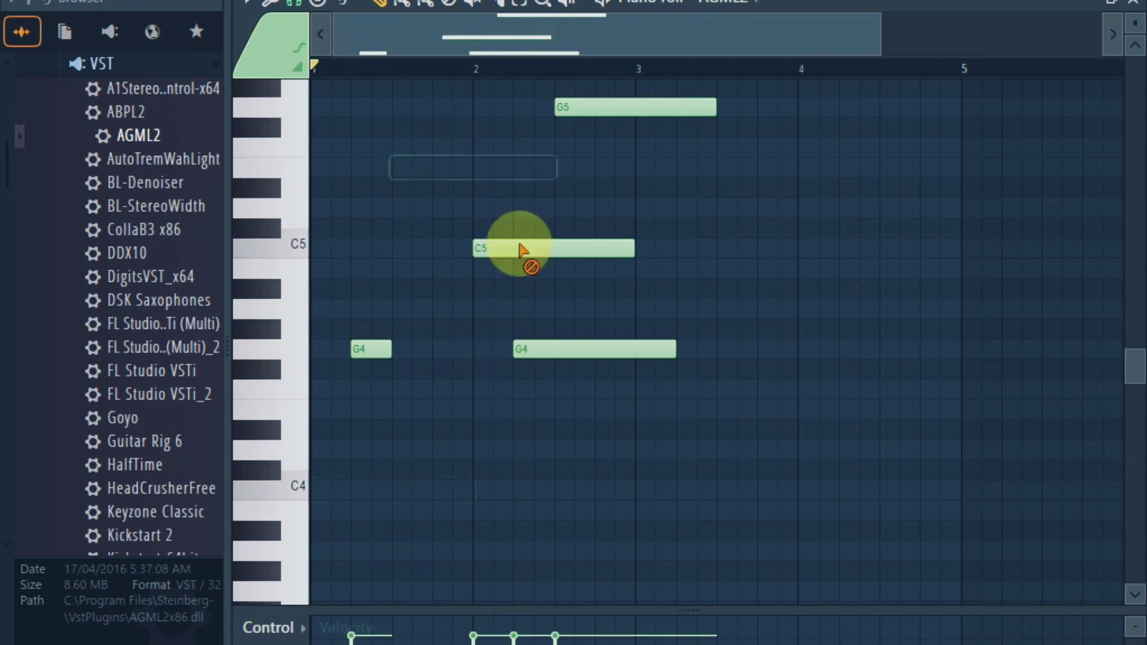
pyautogui.rightClick(519, 249)
pyautogui.rightClick(370, 349)
pyautogui.rightClick(574, 349)
pyautogui.rightClick(594, 107)
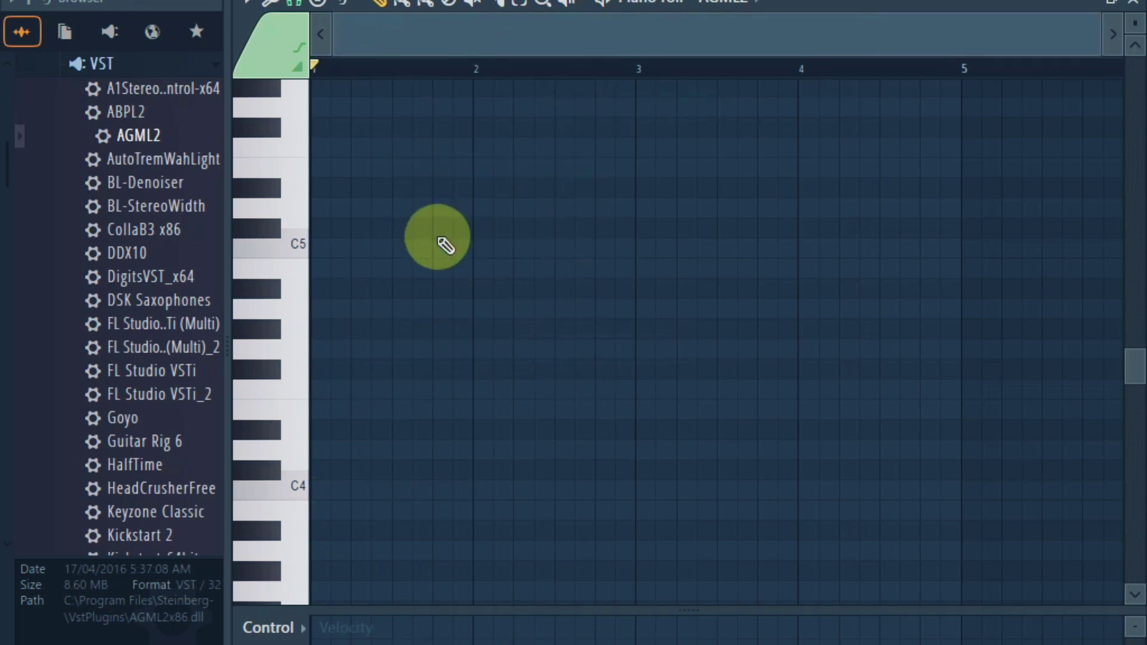
# - Add a test C4 note at the start of the roll, then delete it
pyautogui.scroll(-2, 418, 287)
pyautogui.click(323, 430)
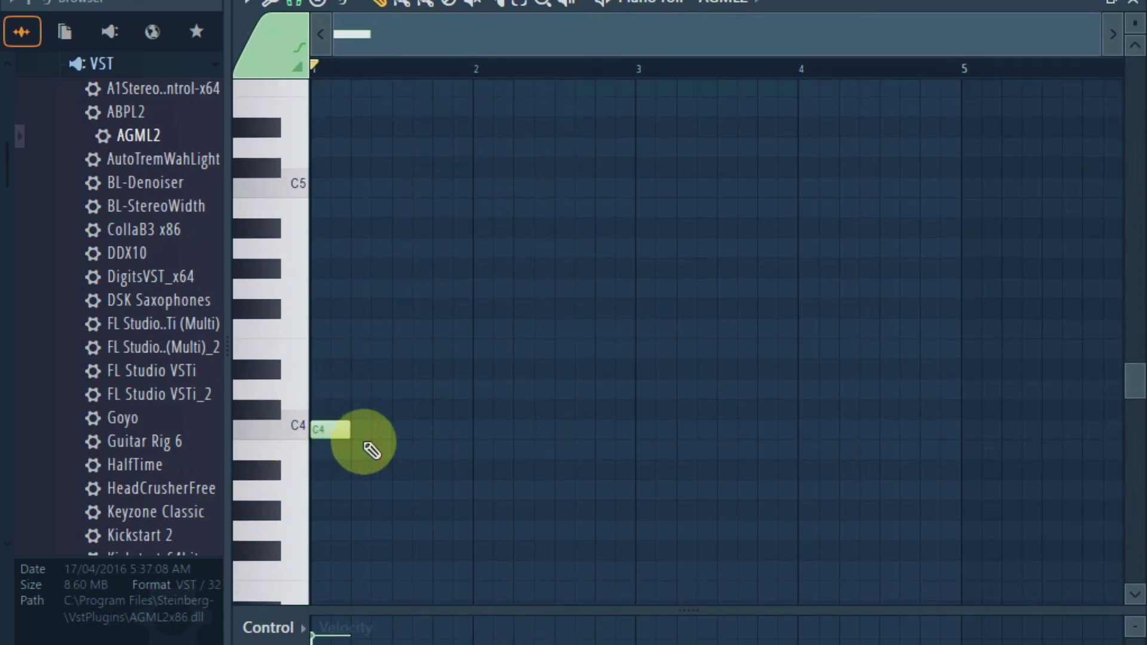
pyautogui.moveTo(472, 432); pyautogui.dragTo(486, 430)
pyautogui.scroll(2, 468, 410)
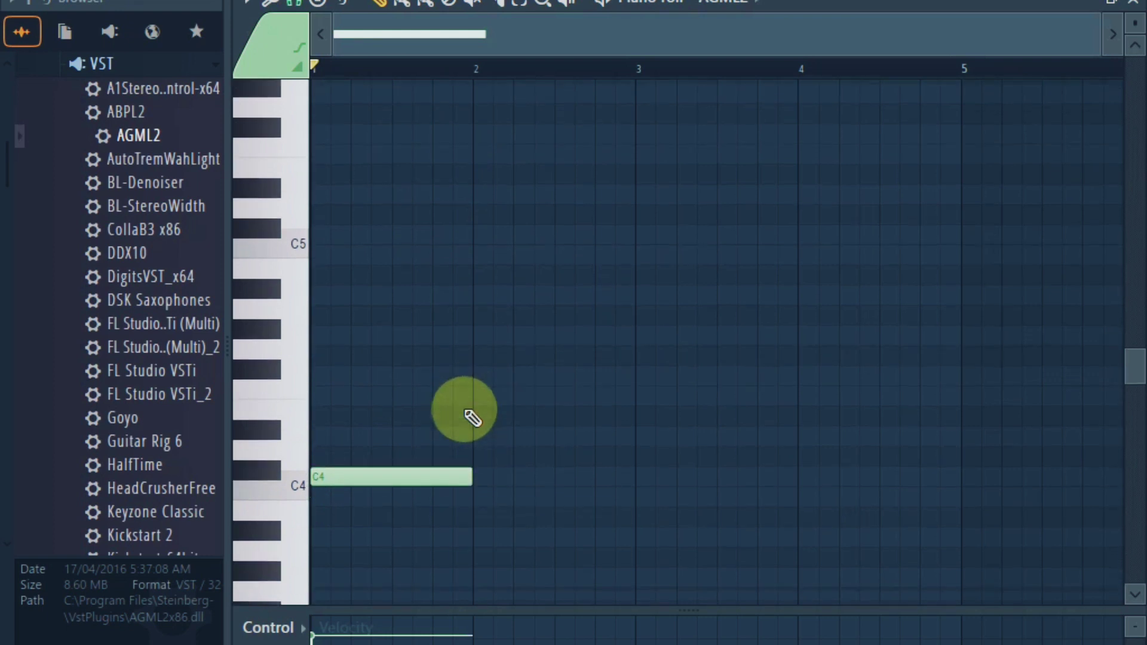
pyautogui.scroll(-2, 442, 419)
pyautogui.scroll(2, 407, 412)
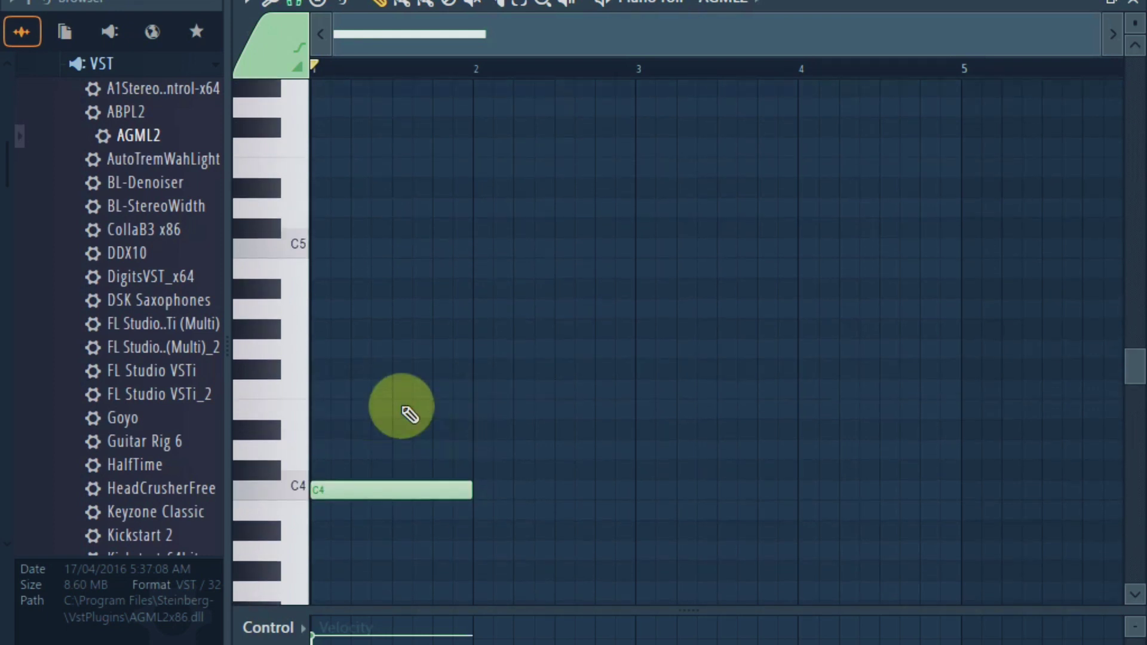
pyautogui.rightClick(403, 490)
pyautogui.scroll(4, 396, 513)
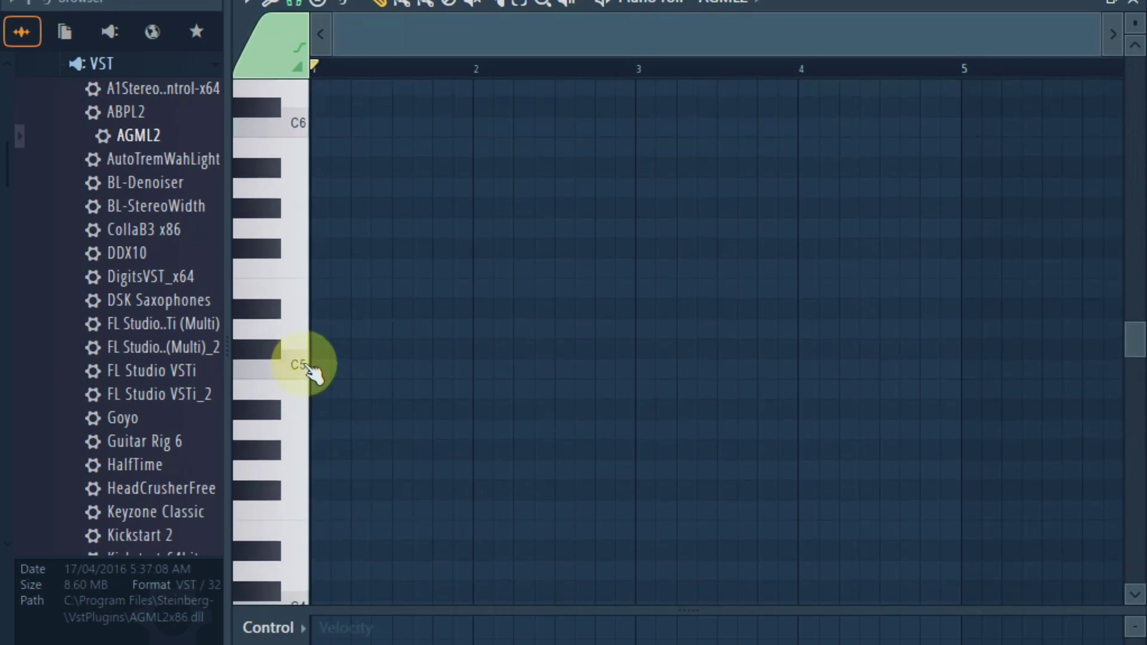
pyautogui.scroll(4, 294, 373)
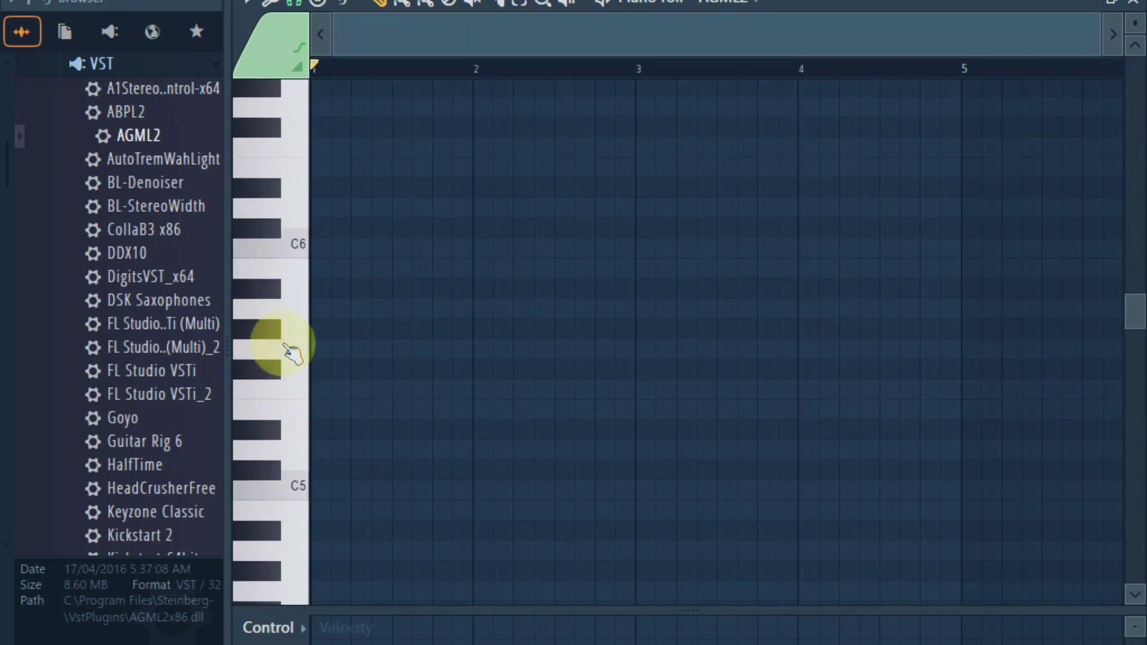
pyautogui.scroll(-4, 291, 352)
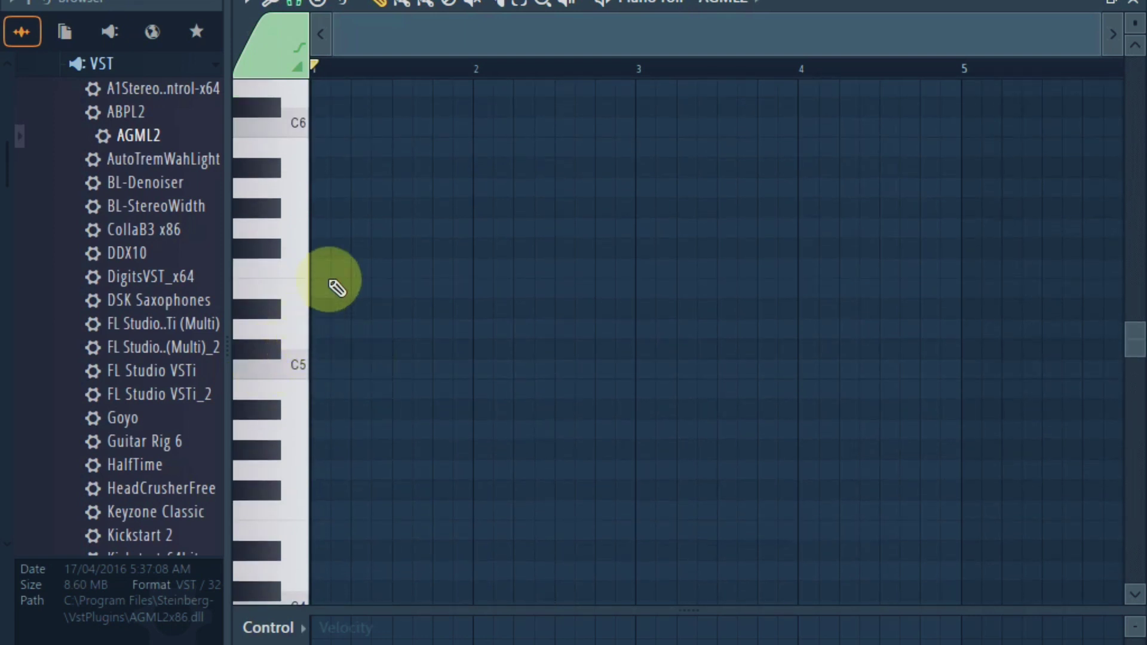
# - Draw four one-bar F#5 notes, one in each of bars 1 to 4
pyautogui.click(424, 241)
pyautogui.moveTo(424, 240); pyautogui.dragTo(243, 238)
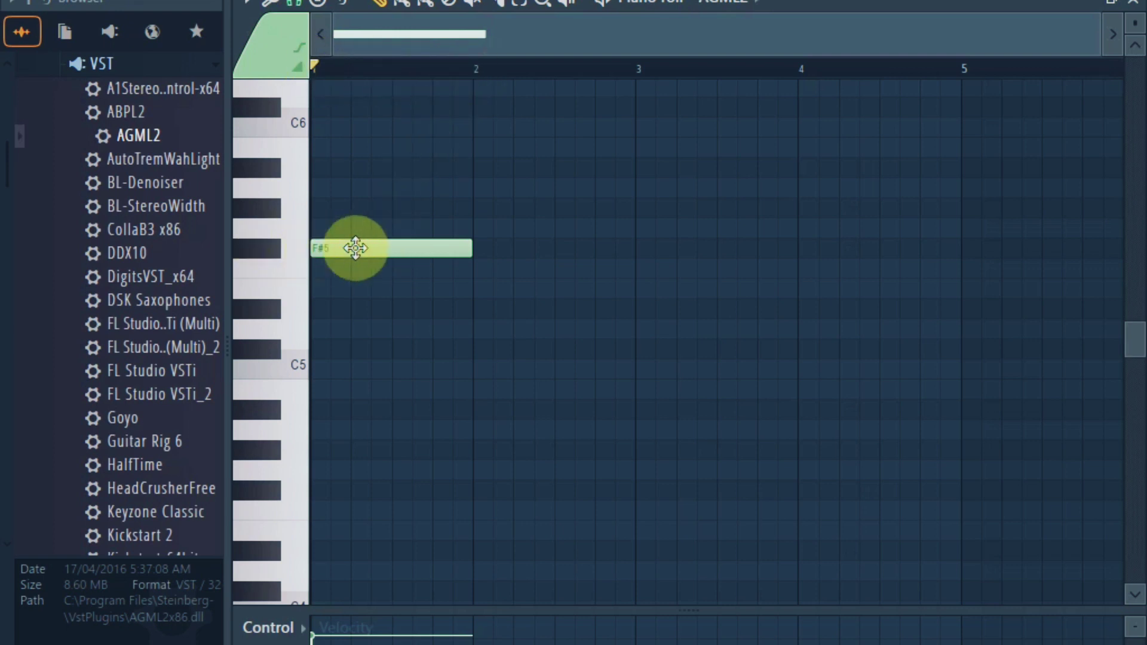
pyautogui.click(476, 247)
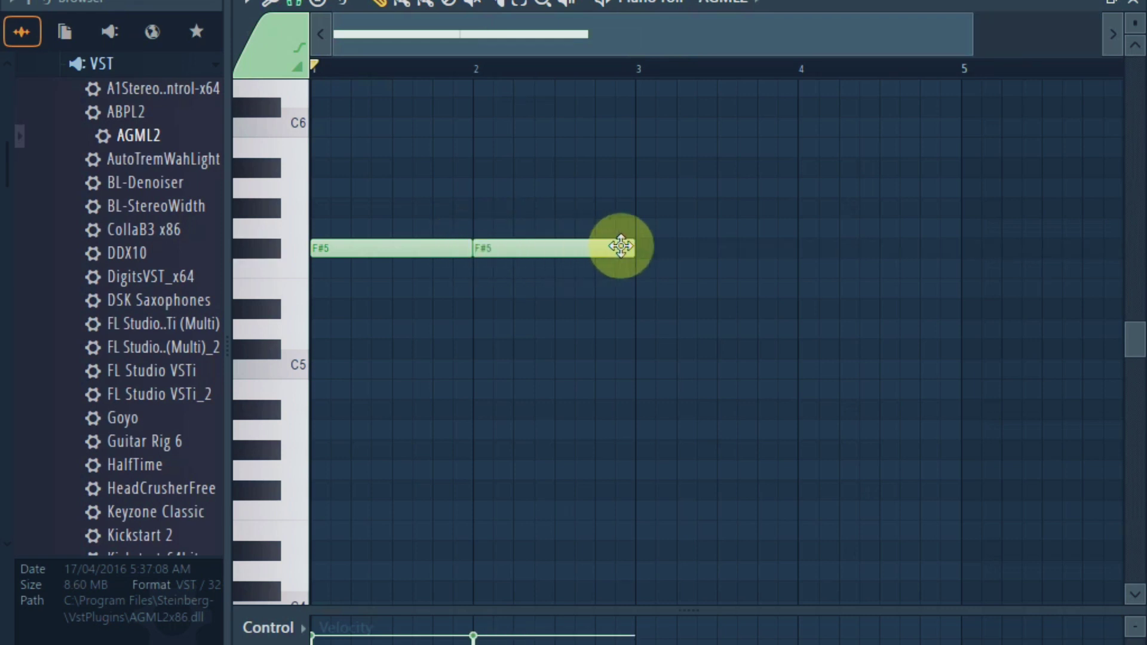
pyautogui.click(639, 248)
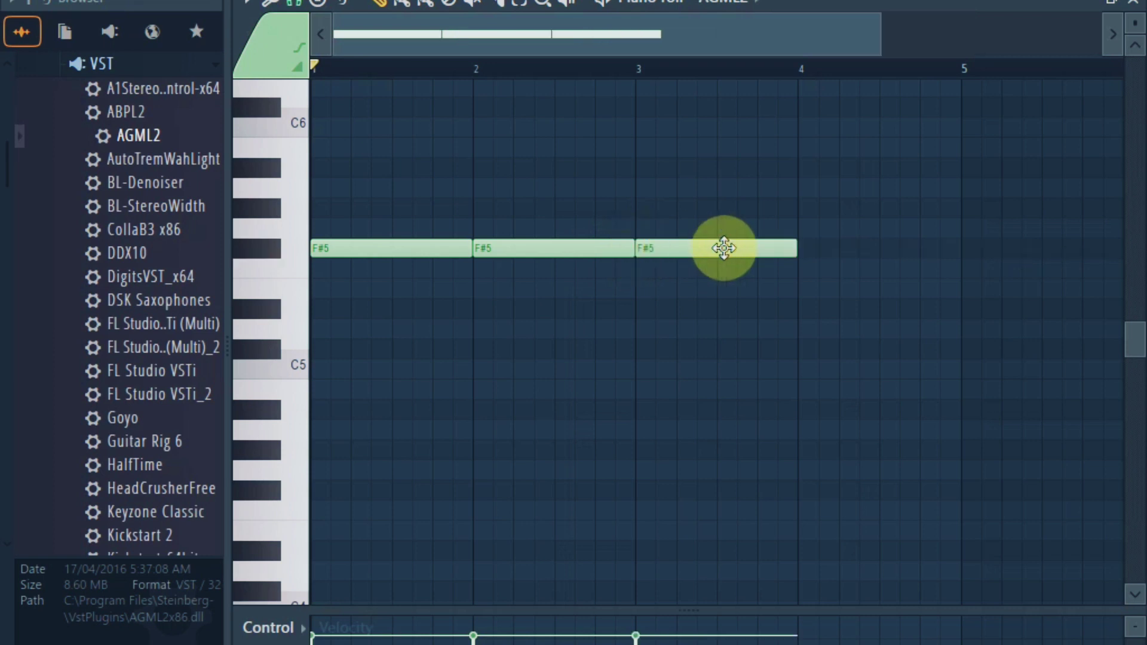
pyautogui.click(805, 248)
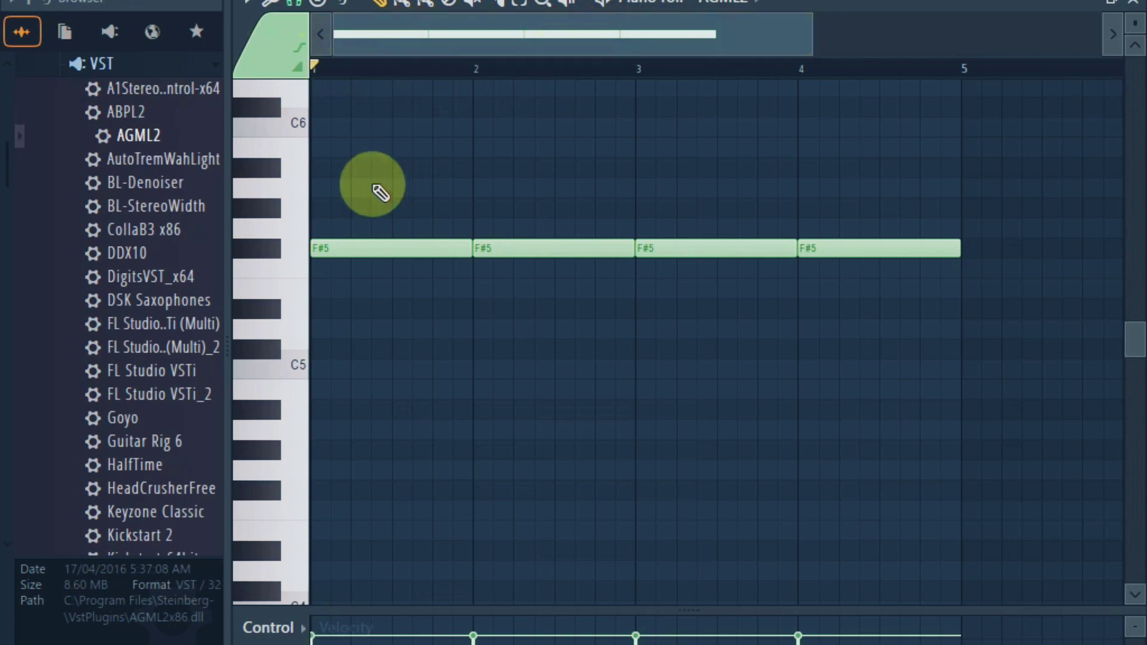
pyautogui.scroll(-2, 481, 254)
pyautogui.scroll(2, 480, 254)
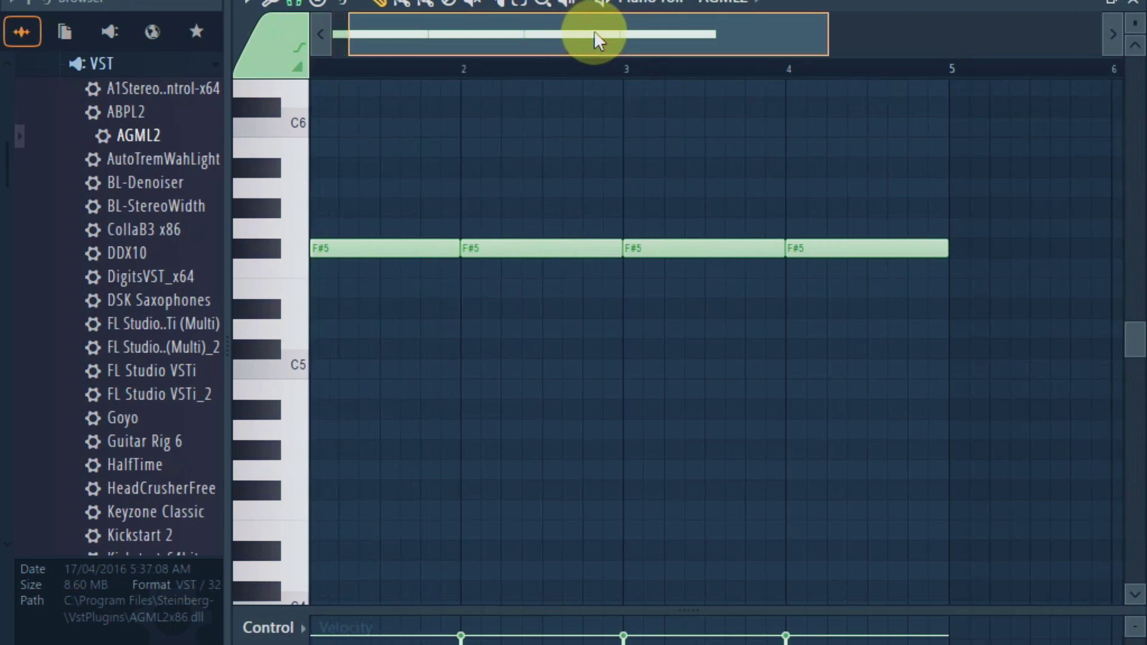
pyautogui.scroll(-1, 307, 343)
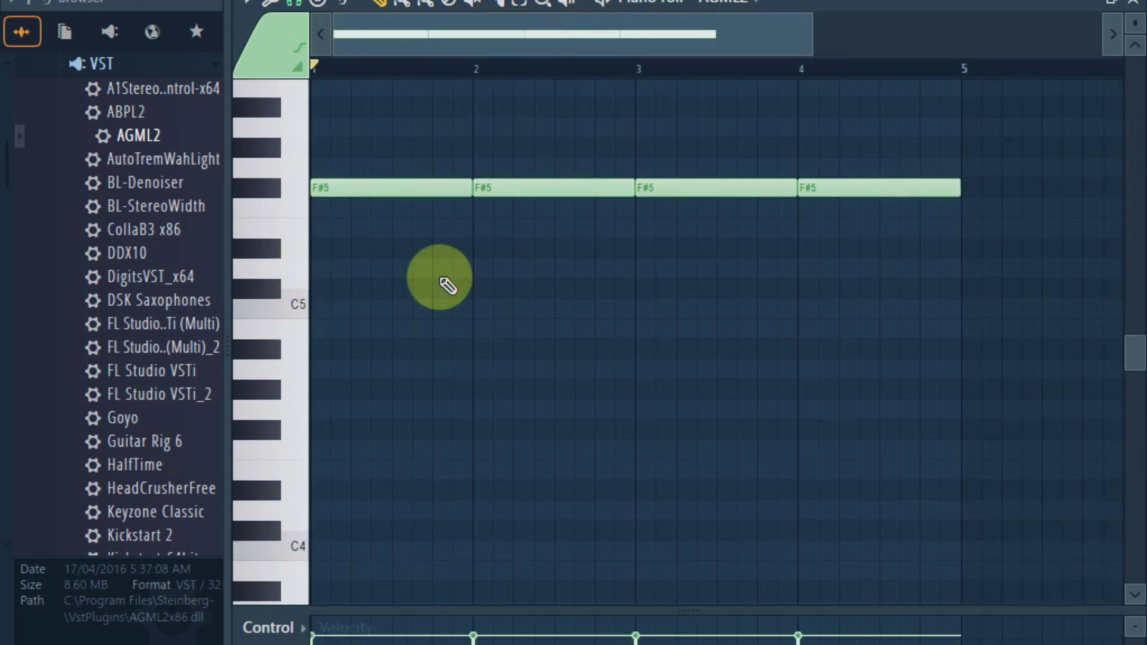
pyautogui.scroll(-1, 359, 207)
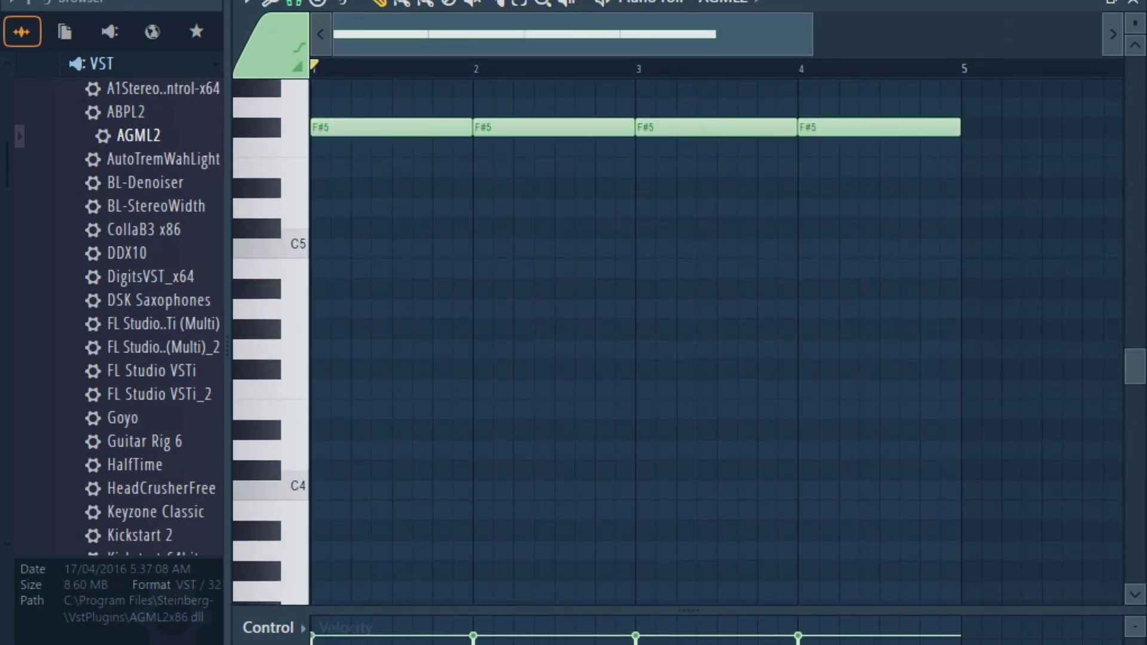
pyautogui.press('F6')
# - Inspect the first SEQ#1 strum step in Ample Guitar, then reopen the AGML2 piano roll
pyautogui.click(629, 145)
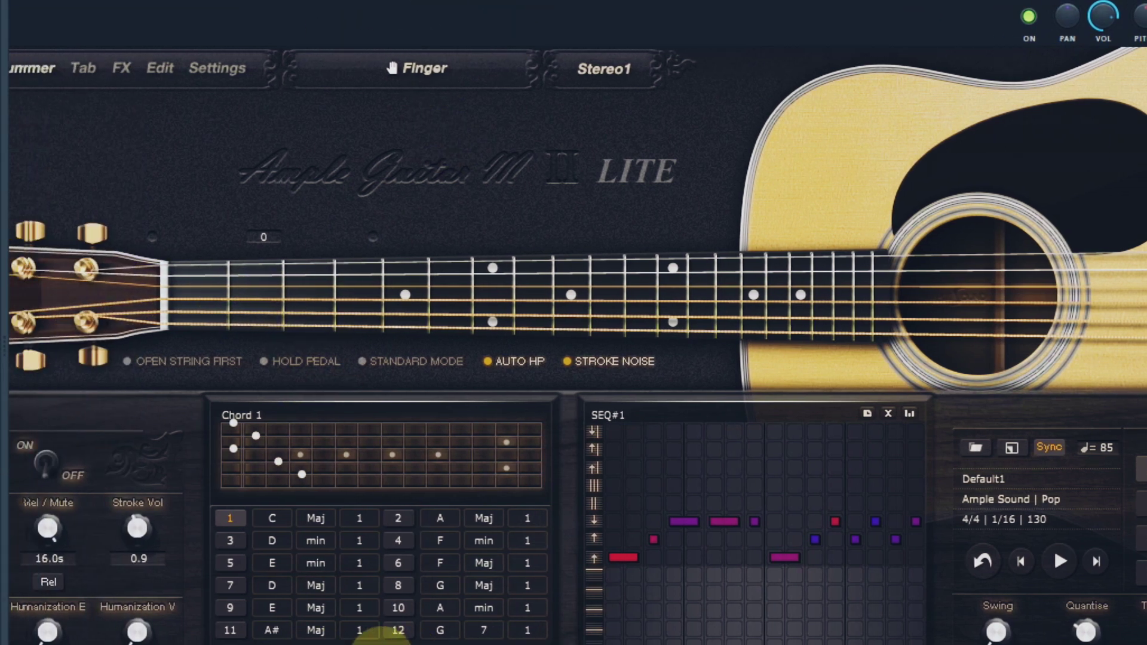
pyautogui.click(622, 559)
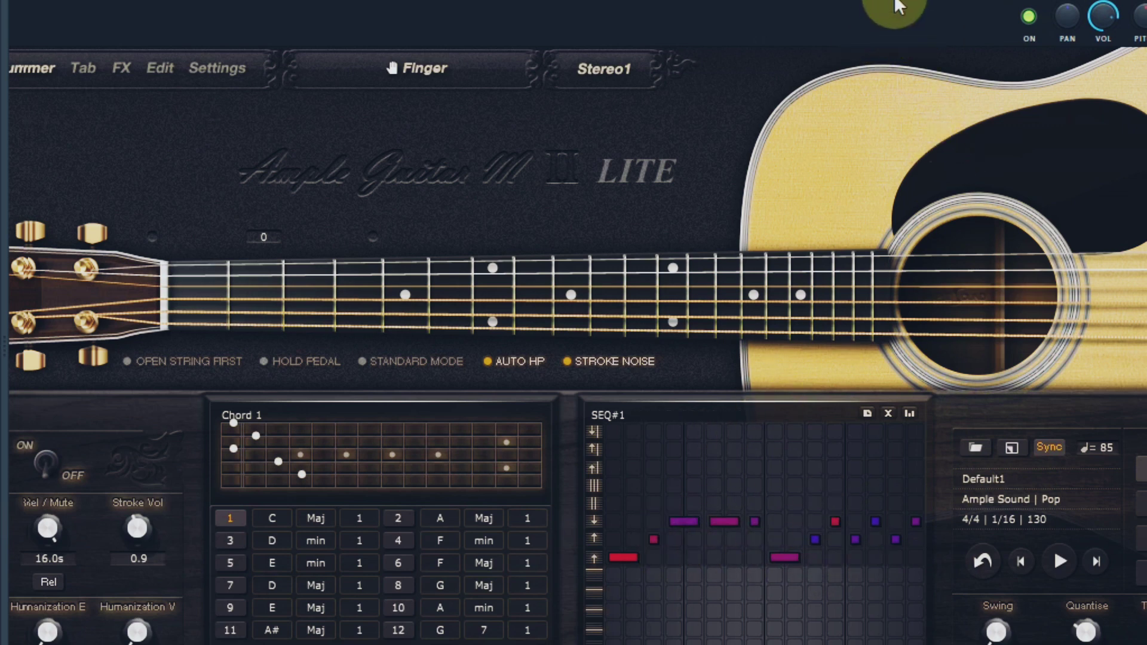
pyautogui.press('F6')
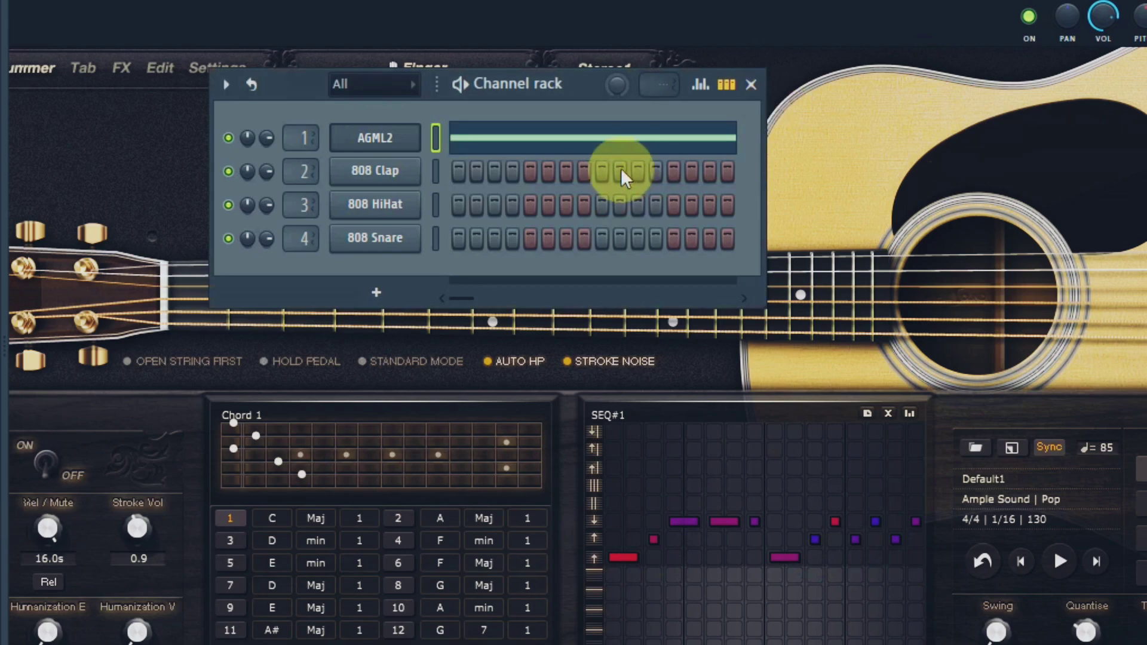
pyautogui.click(622, 138)
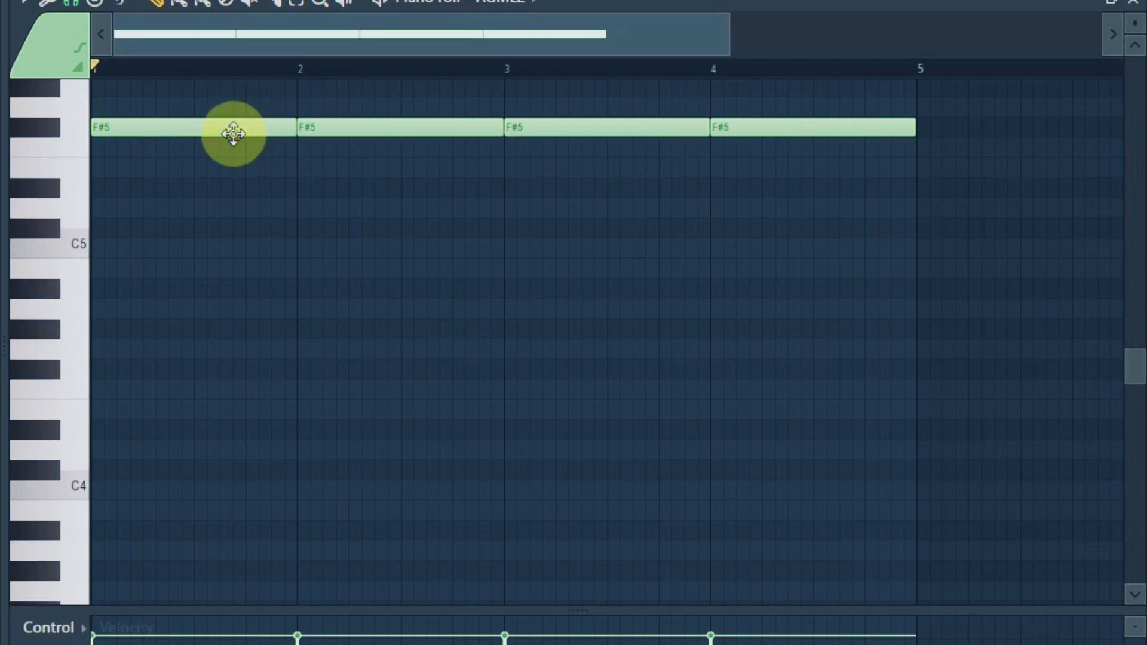
# - Add a C4 bass note in bar 1 and a D4 note in bar 2
pyautogui.moveTo(287, 127)
pyautogui.mouseDown()
pyautogui.moveTo(189, 131)
pyautogui.moveTo(285, 125)
pyautogui.mouseUp()
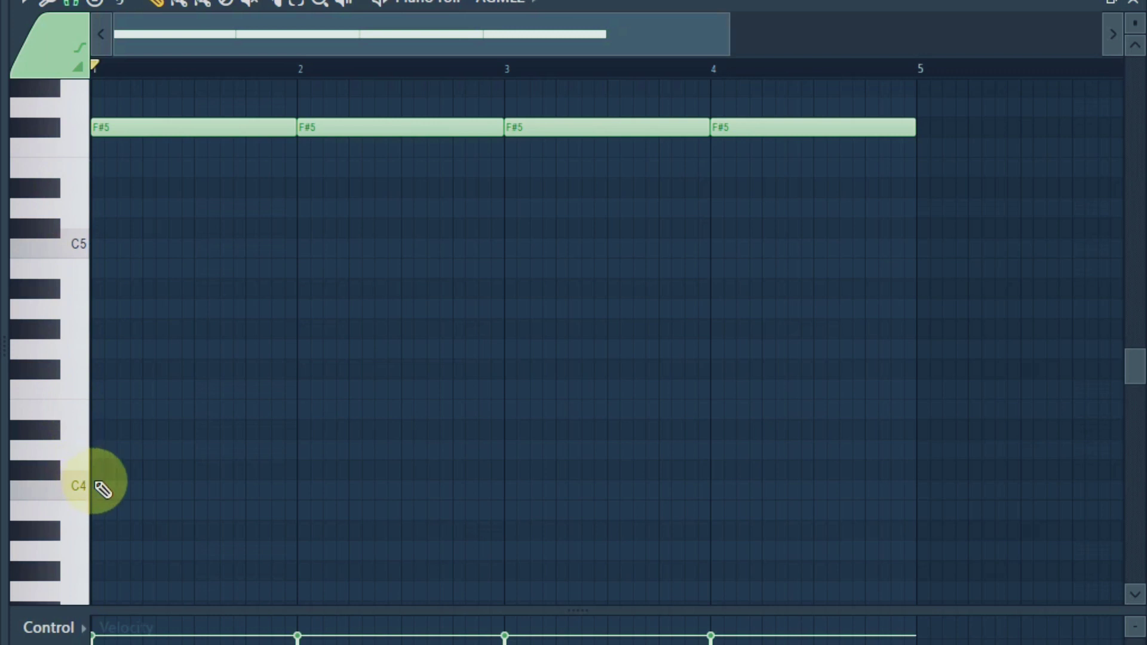
pyautogui.click(122, 494)
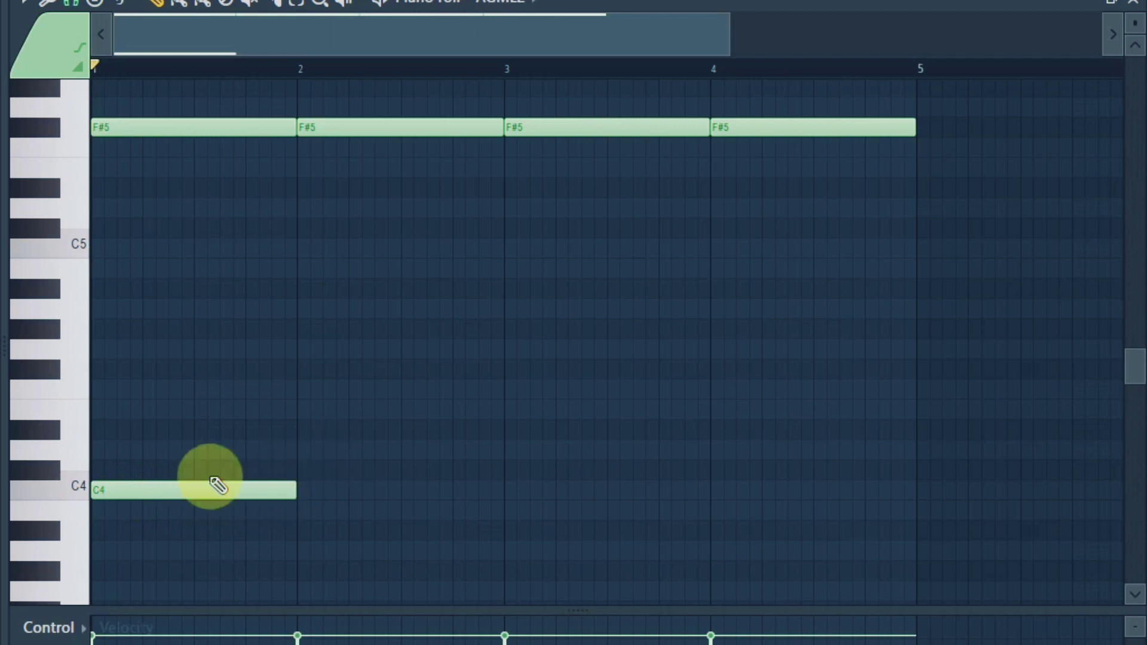
pyautogui.click(300, 453)
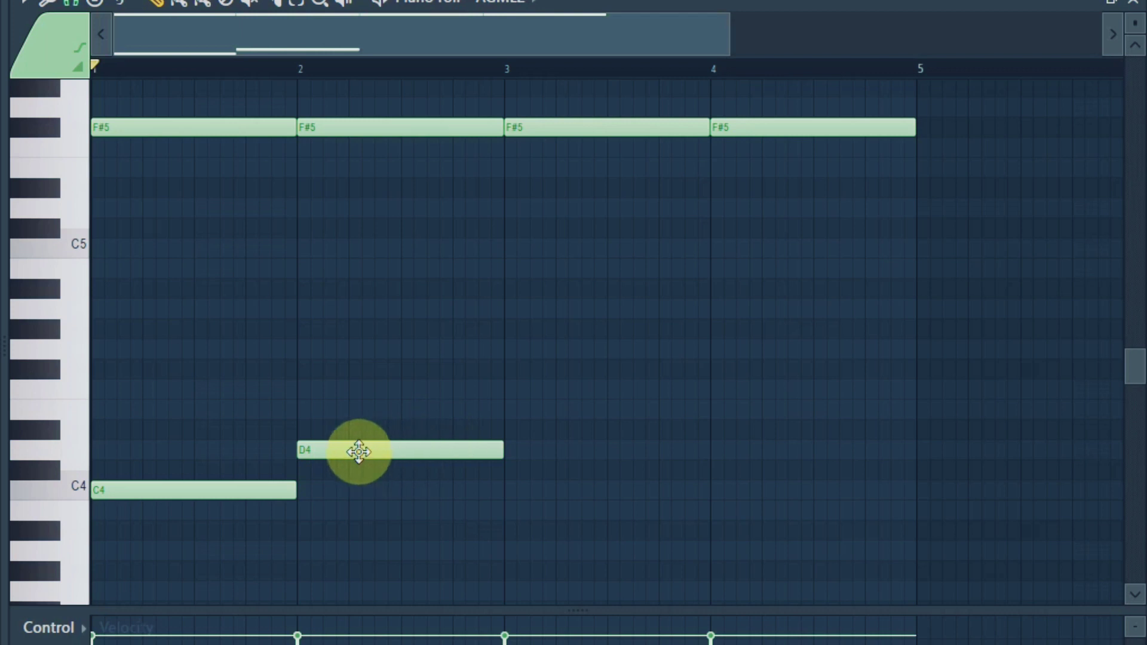
pyautogui.moveTo(328, 448)
pyautogui.mouseDown()
pyautogui.moveTo(328, 359)
pyautogui.moveTo(333, 461)
pyautogui.mouseUp()
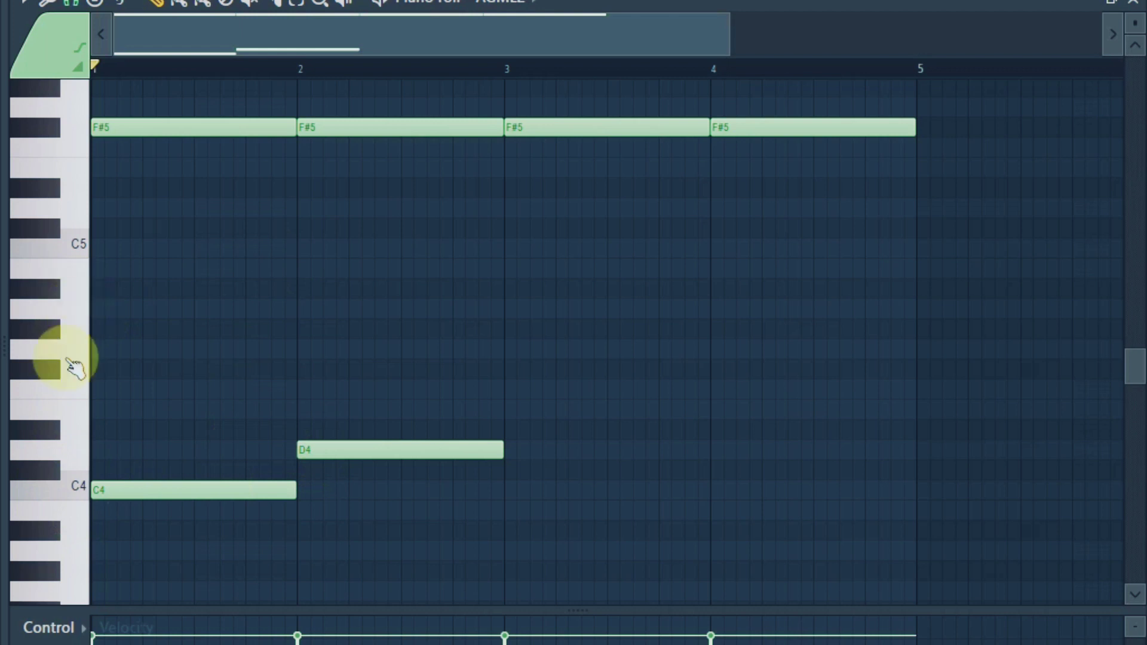
# - Audition notes on the piano-roll keyboard, ending on C4 to hear the bass pitch
pyautogui.click(52, 470)
pyautogui.click(46, 396)
pyautogui.moveTo(48, 399); pyautogui.dragTo(51, 299)
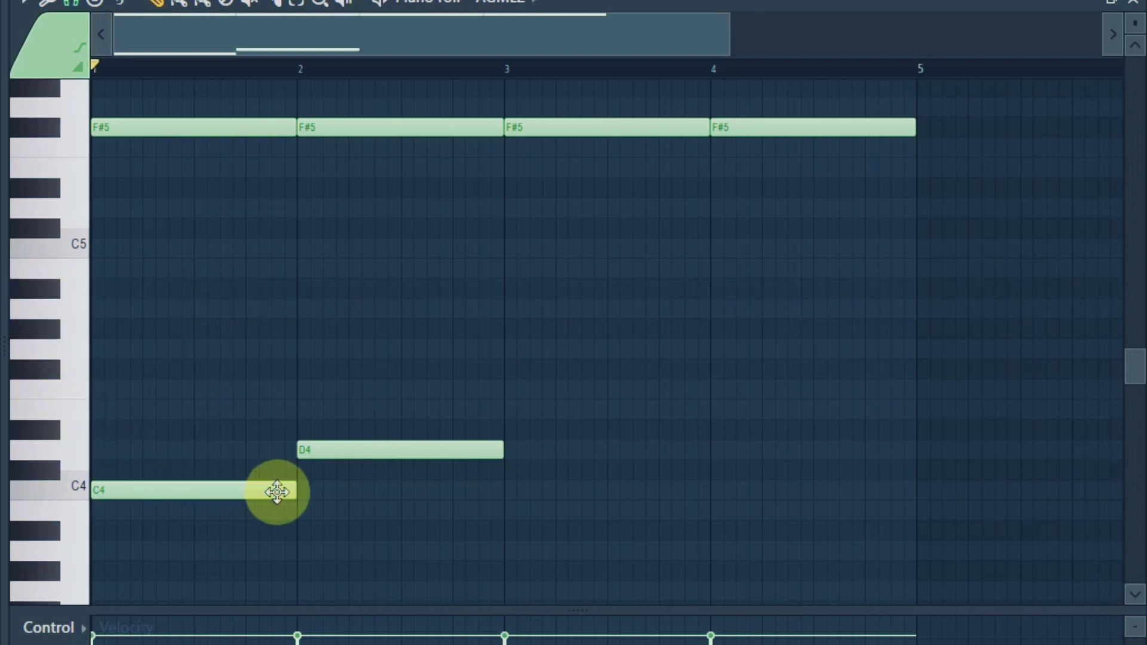
pyautogui.click(77, 491)
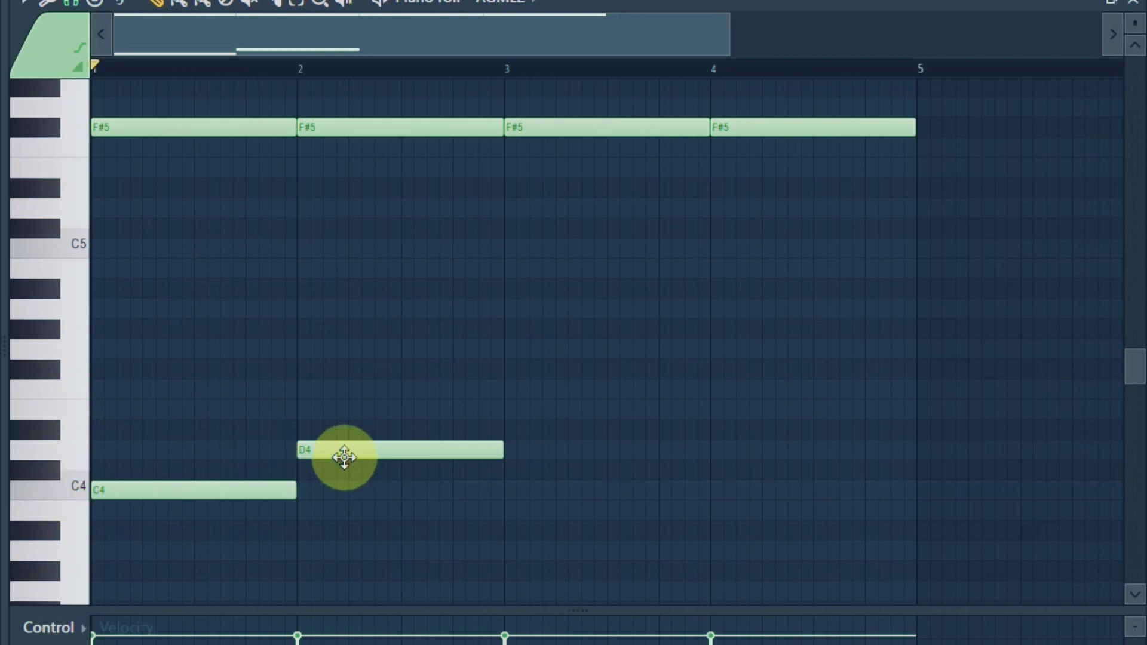
# - Add a G4 note in bar 3 and an F4 note in bar 4, then show the Mixer
pyautogui.scroll(-3, 511, 459)
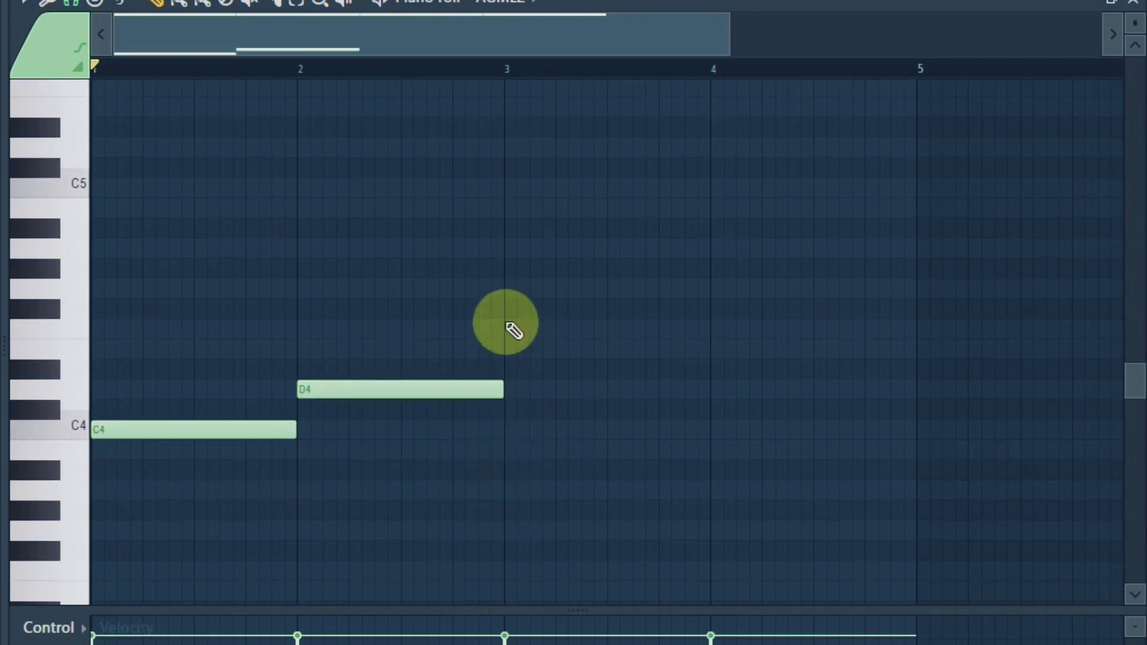
pyautogui.moveTo(508, 281); pyautogui.dragTo(526, 305)
pyautogui.click(711, 329)
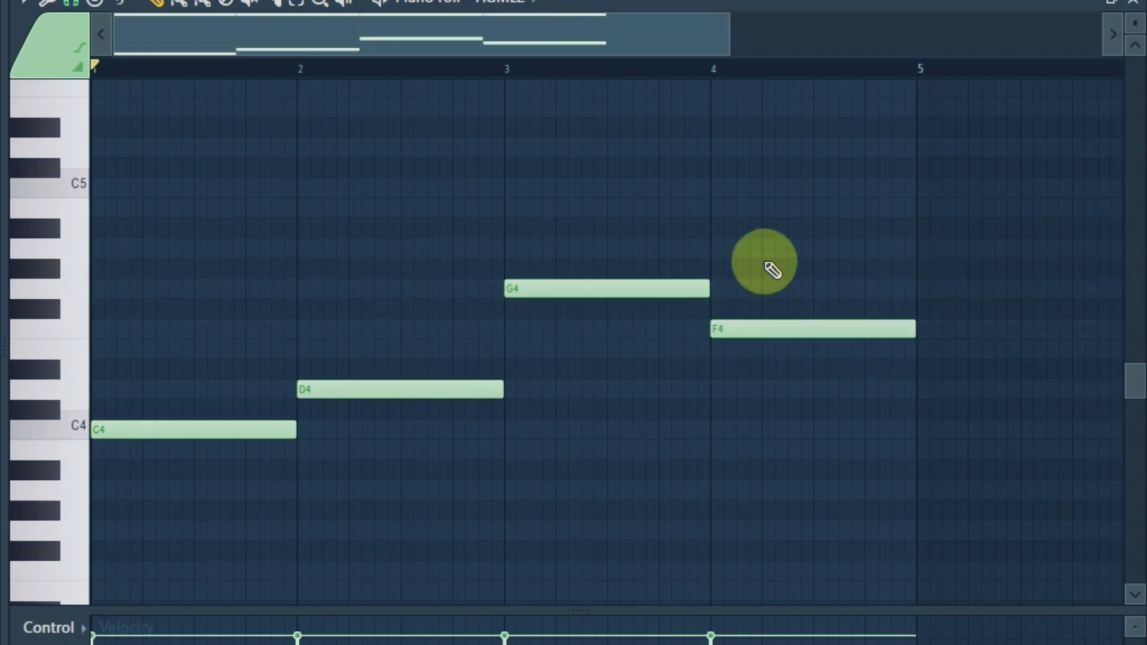
pyautogui.scroll(9, 771, 266)
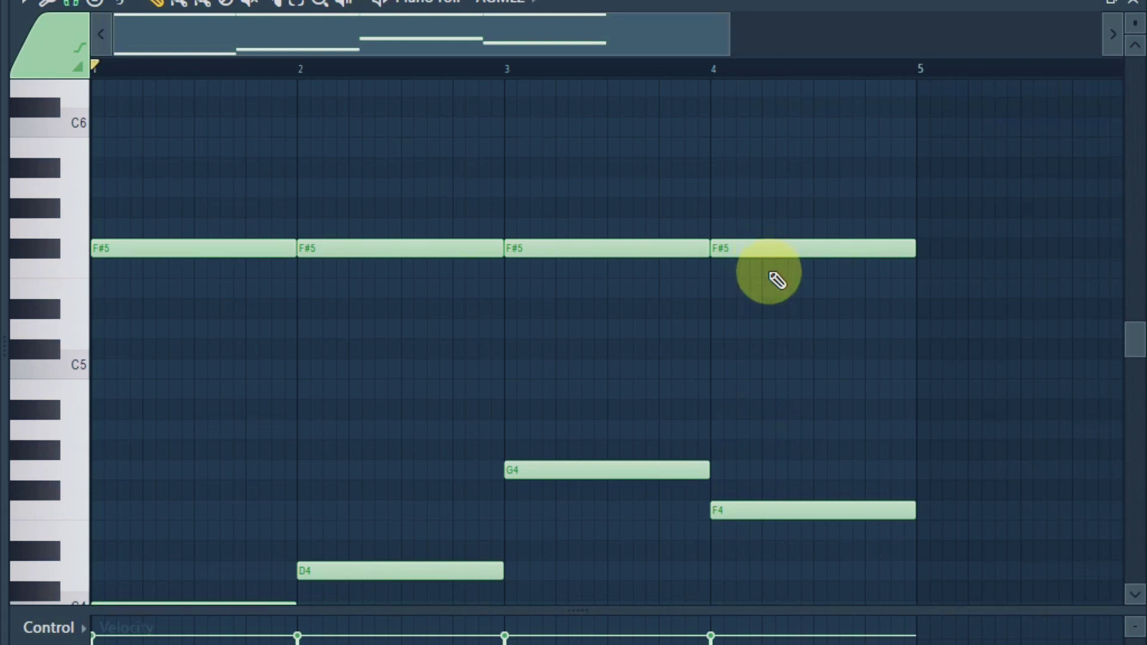
pyautogui.press('F9')
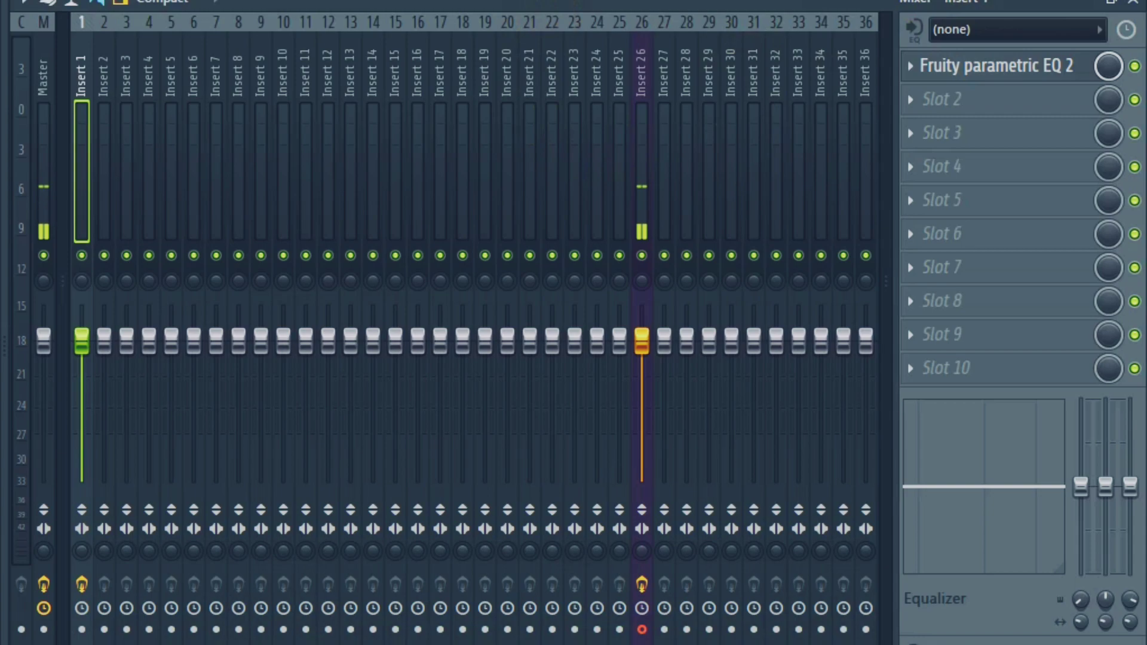
# - Start pattern playback from the Channel rack and bring up the Ample Guitar M II Lite window
pyautogui.press('F5')
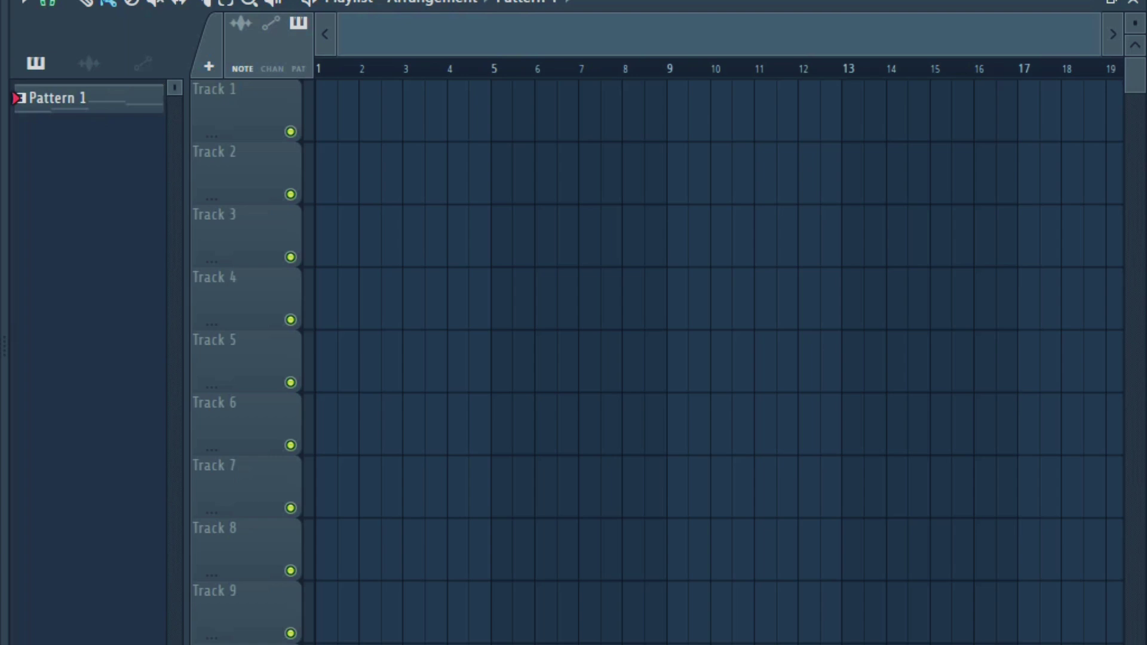
pyautogui.press('F6')
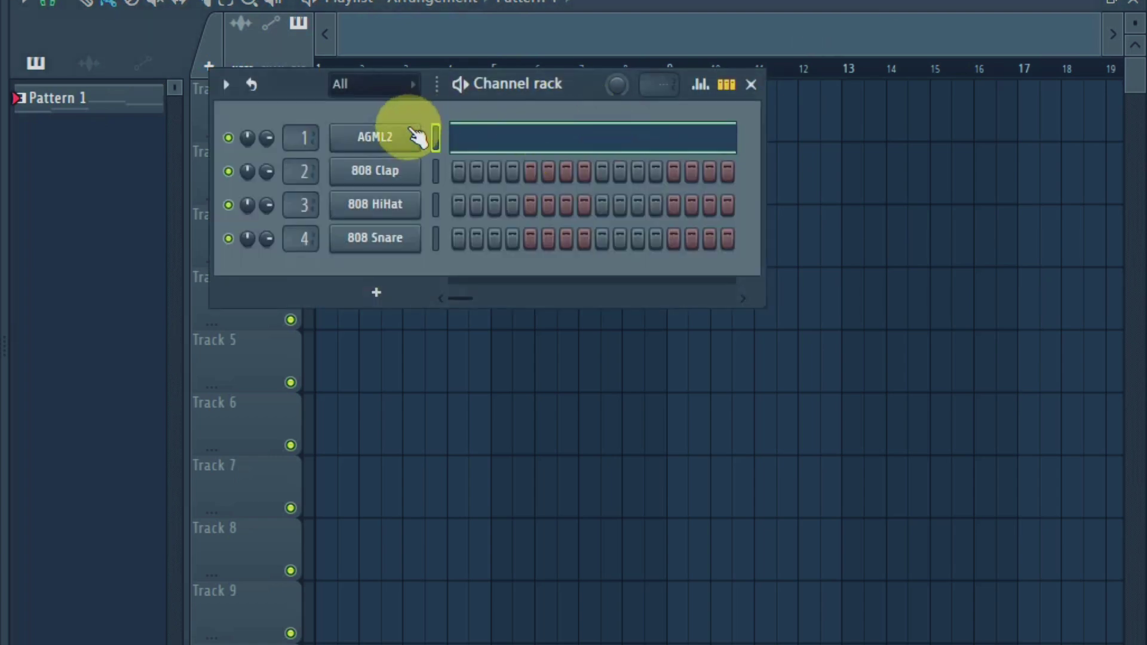
pyautogui.press('space')
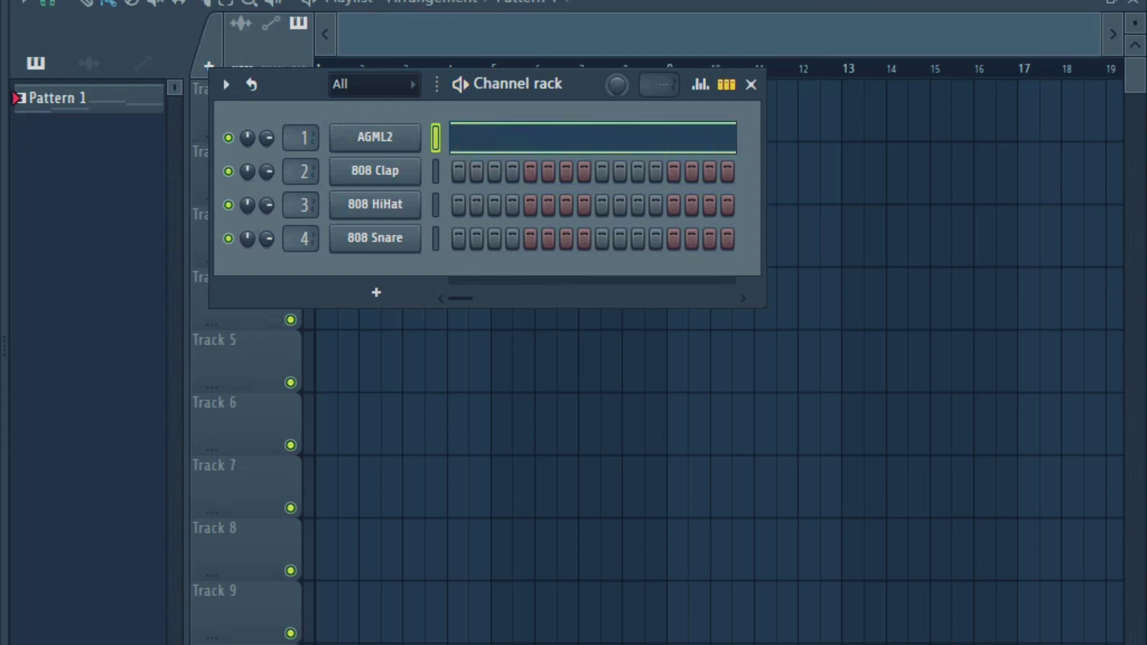
pyautogui.click(397, 139)
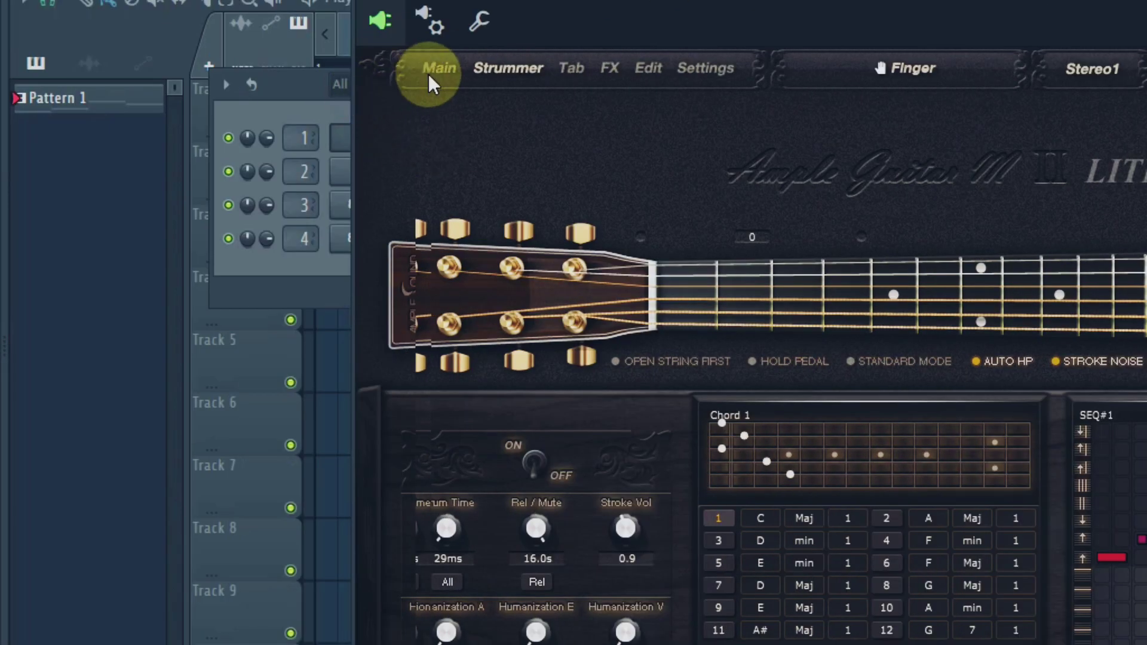
# - Move the guitar window into view and switch strum mode on in the Strummer page
pyautogui.click(428, 74)
pyautogui.moveTo(499, 7); pyautogui.dragTo(424, 0)
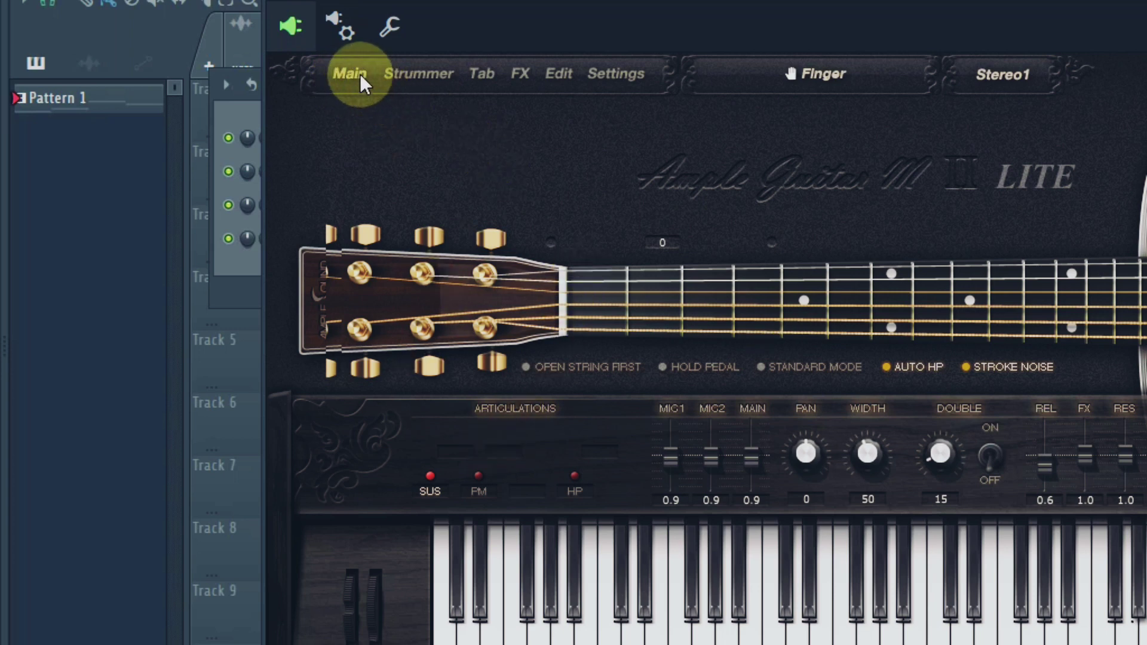
pyautogui.click(403, 70)
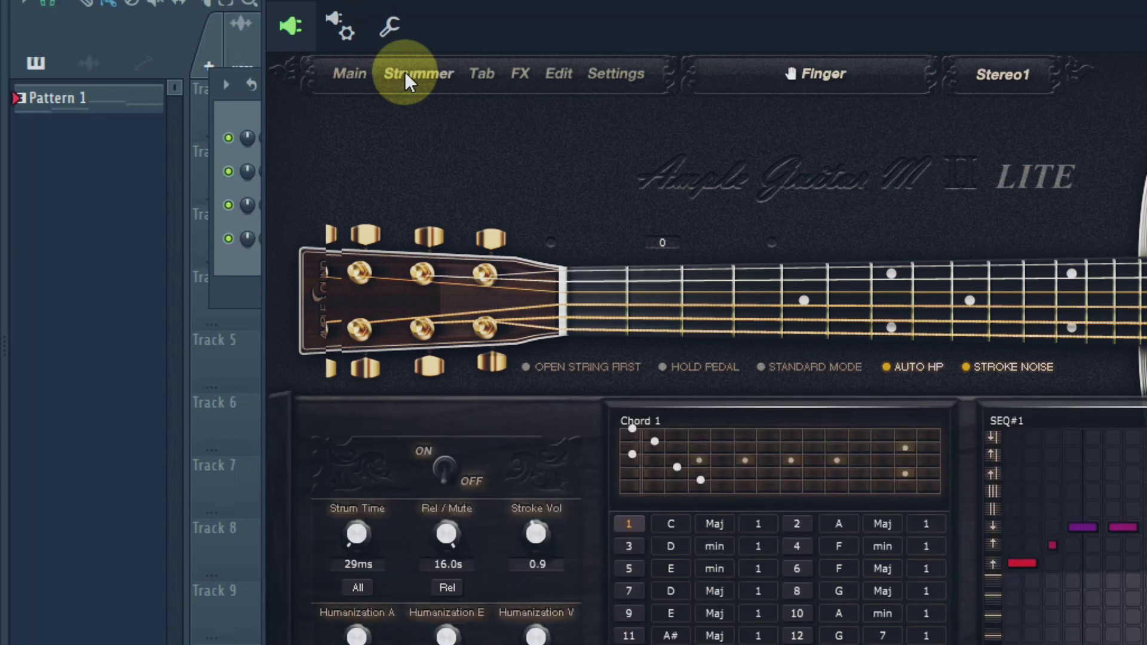
pyautogui.click(449, 472)
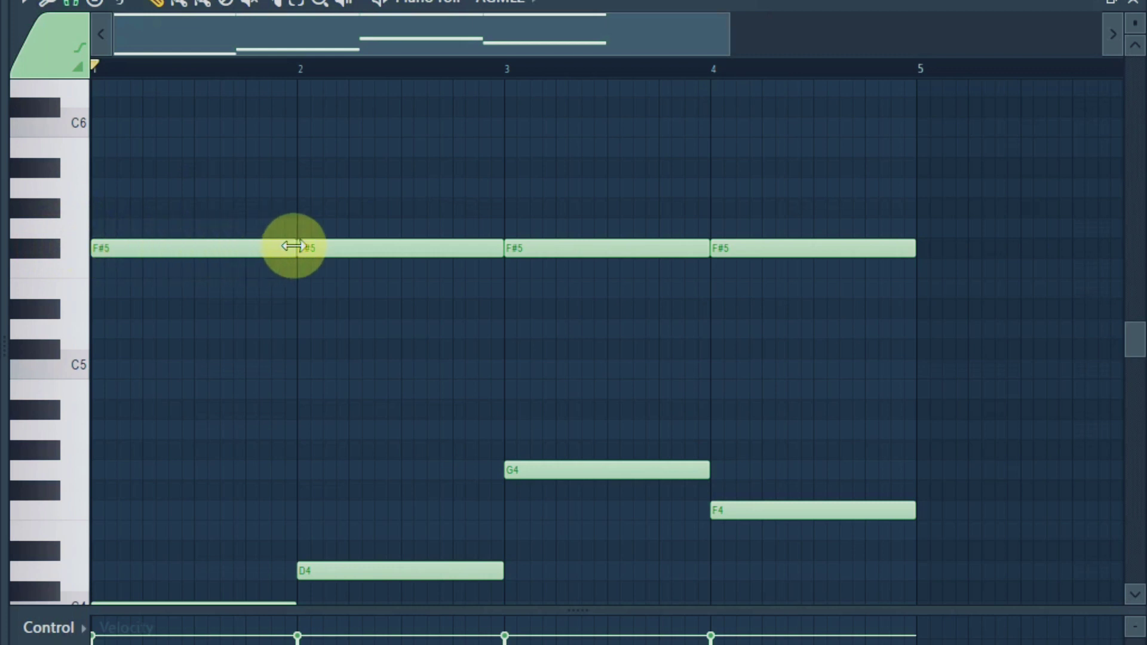
# - Undo the last edit, check the Ample Guitar window, and play the pattern from bar 1
pyautogui.scroll(-4, 328, 389)
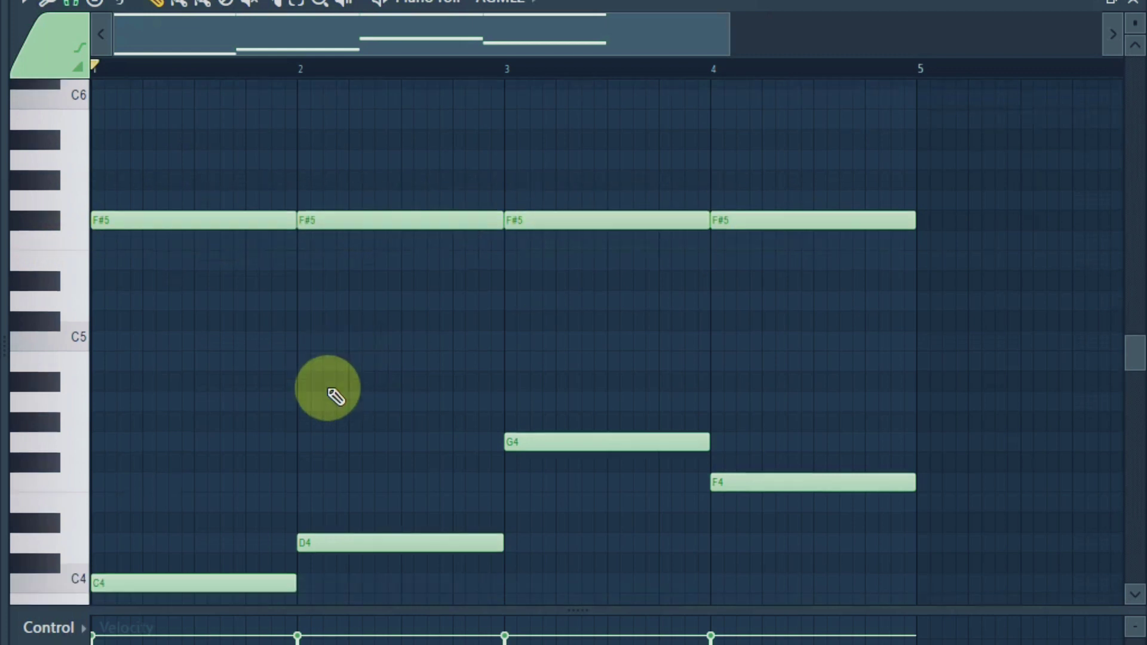
pyautogui.hotkey('ctrl', 'z')
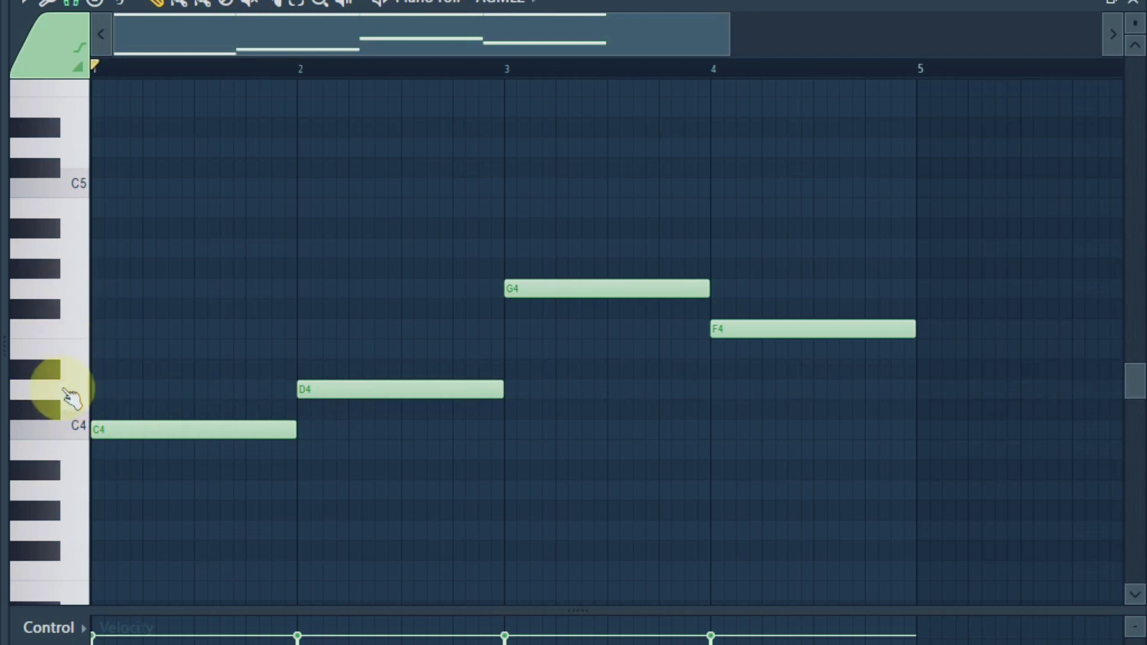
pyautogui.press('F6')
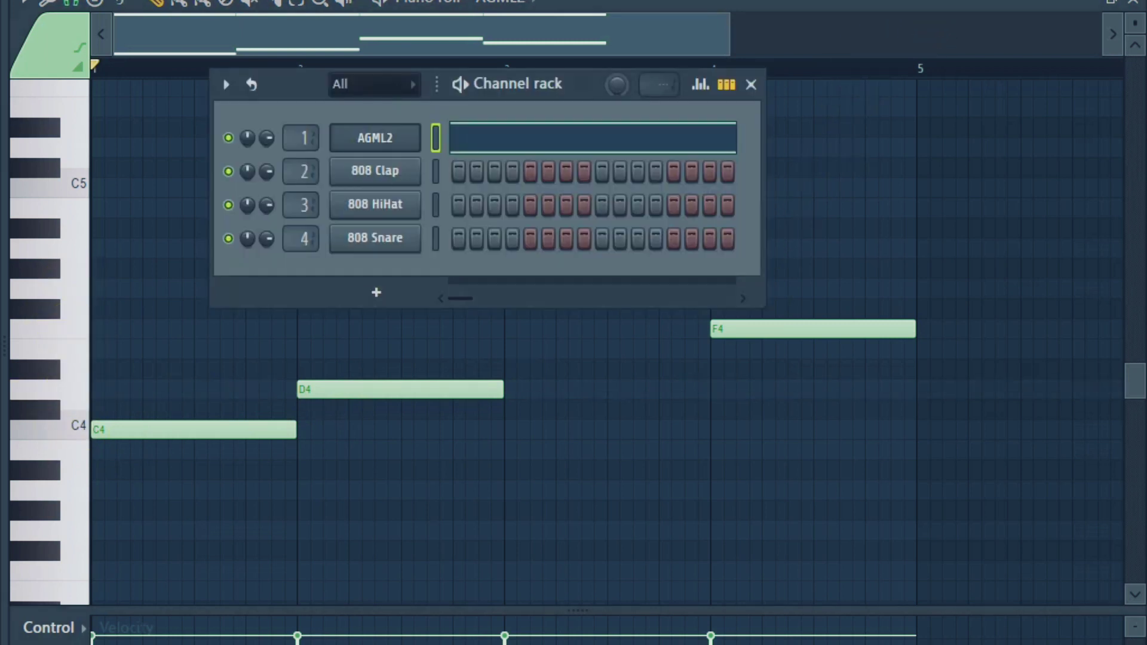
pyautogui.click(358, 138)
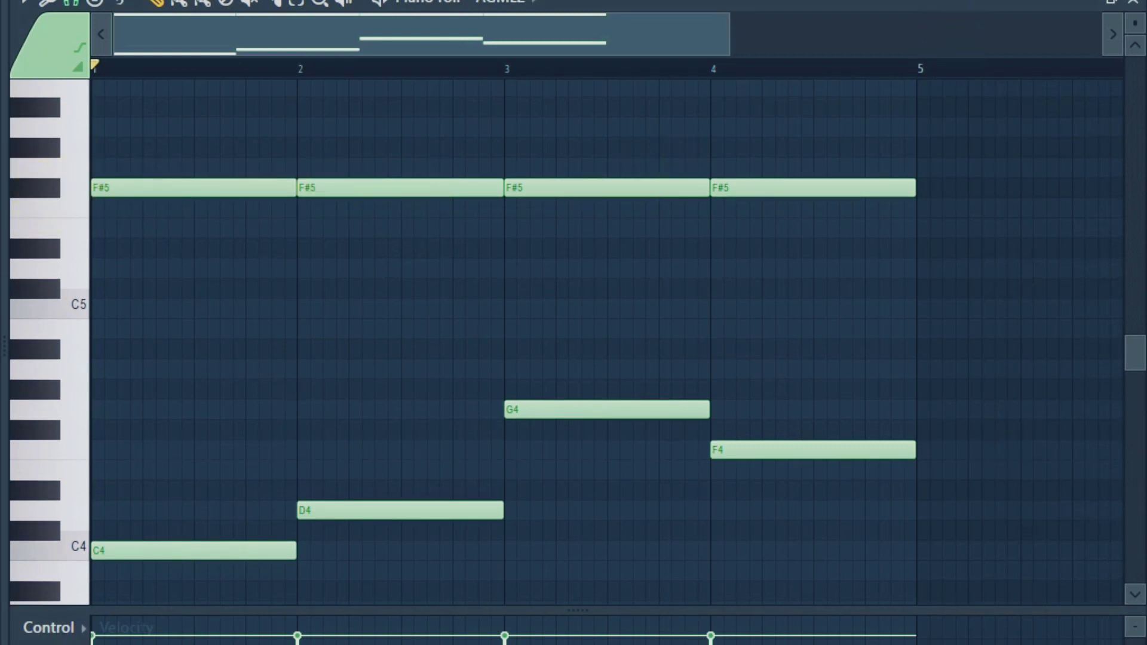
pyautogui.press('space')
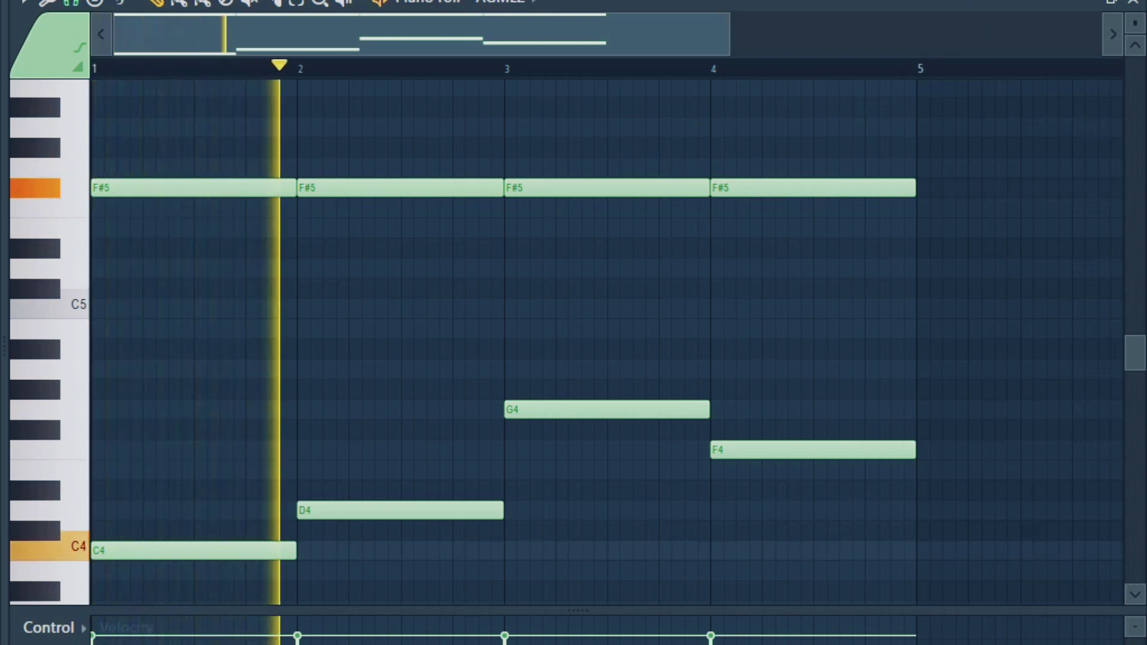
pyautogui.press('F6')
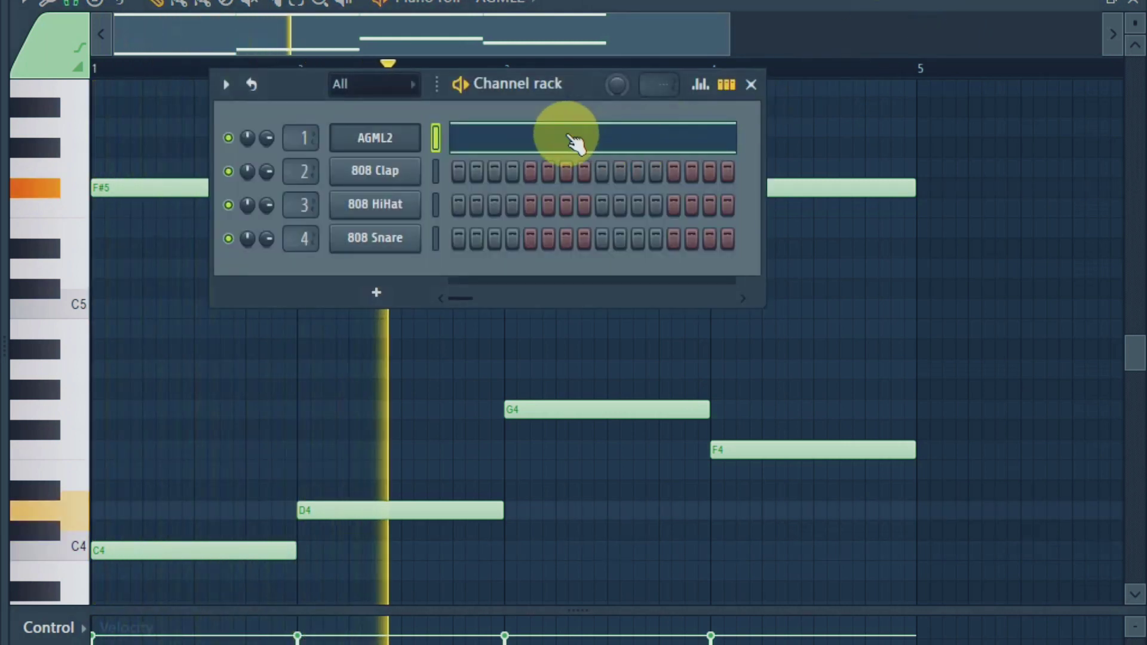
# - Stop playback and browse Ample Guitar's strum patterns, showing the Pop and Metal 4/4 sets
pyautogui.click(399, 143)
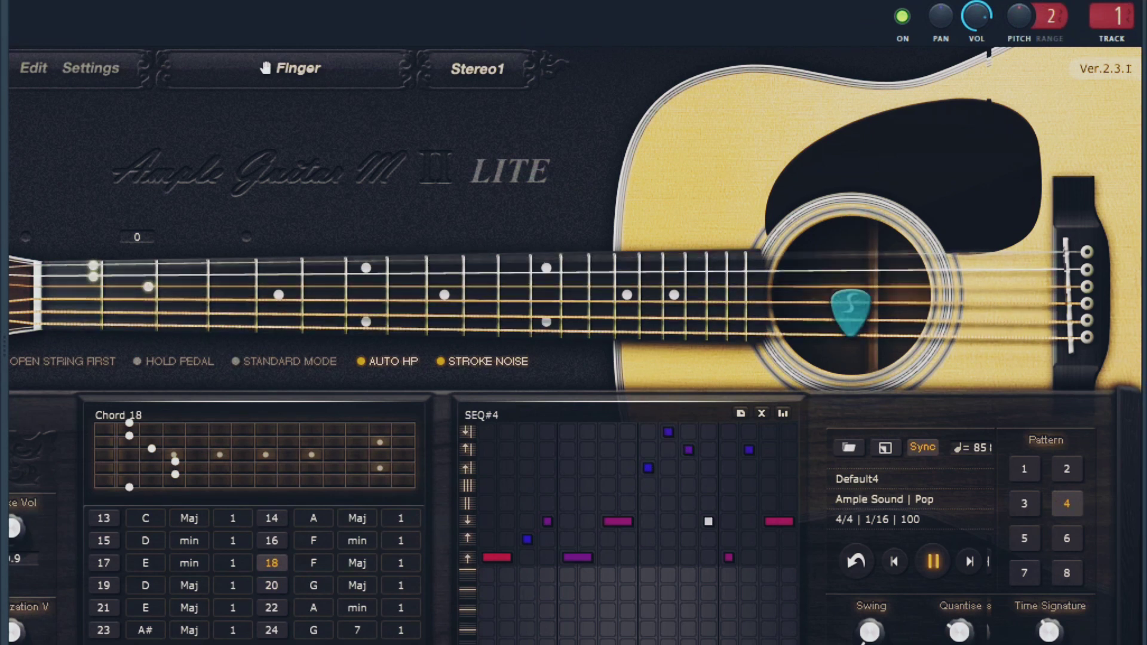
pyautogui.press('space')
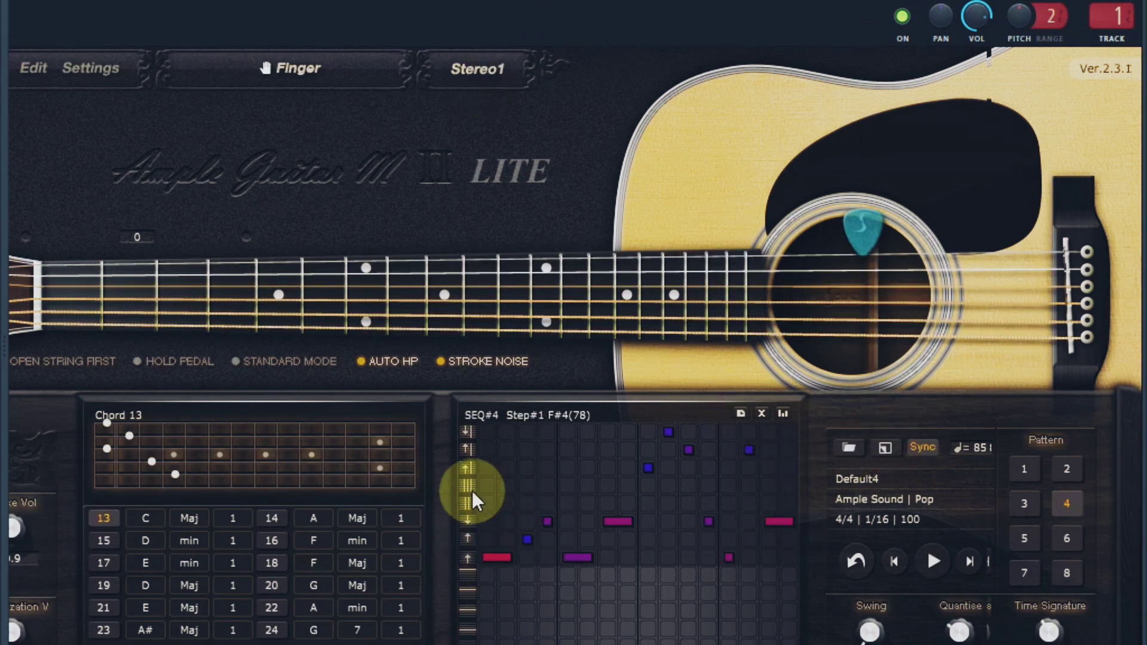
pyautogui.click(849, 447)
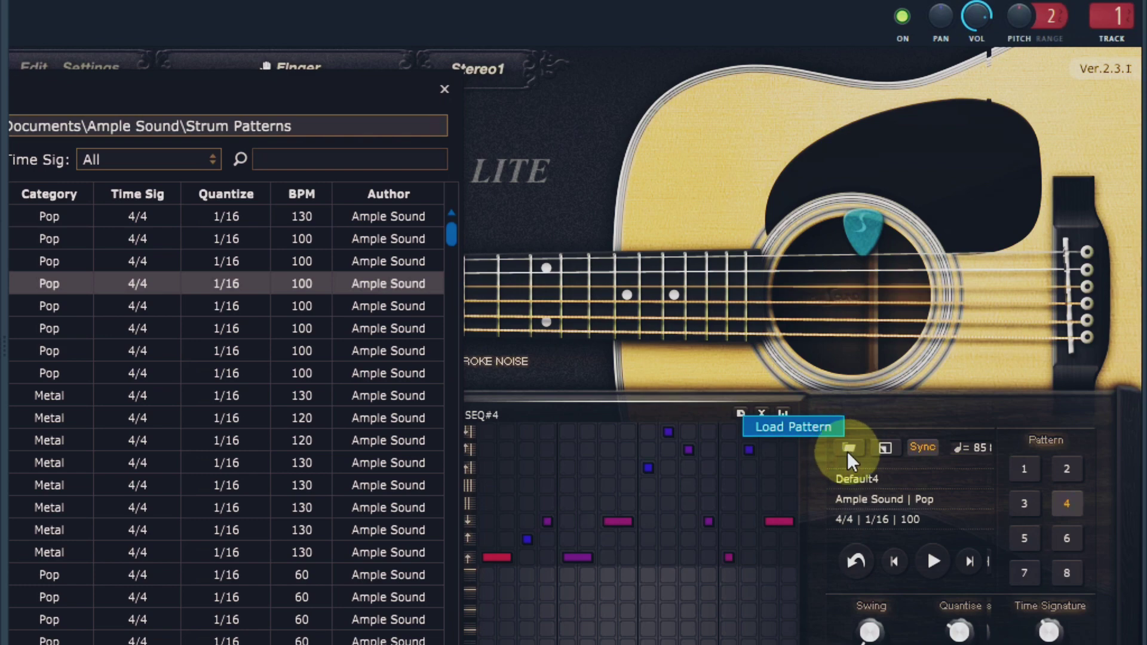
# - Move the Load Pattern list off the chord table and audition a 160 BPM Metal-Chord strum pattern
pyautogui.moveTo(260, 87); pyautogui.dragTo(810, 64)
pyautogui.scroll(-6, 608, 206)
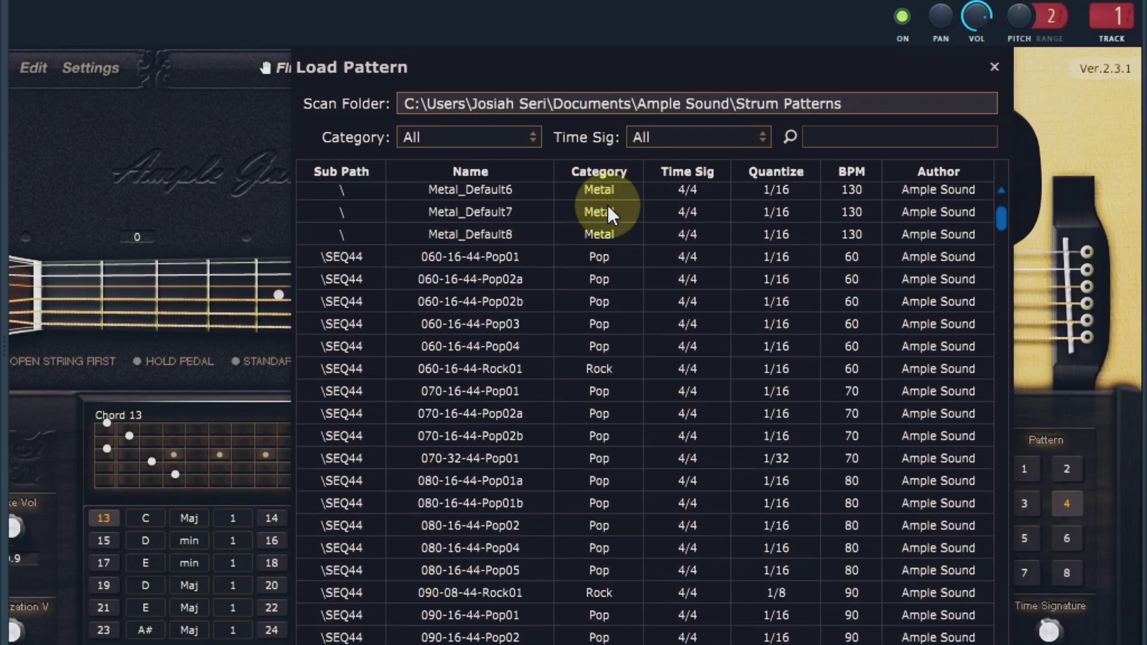
pyautogui.scroll(6, 576, 233)
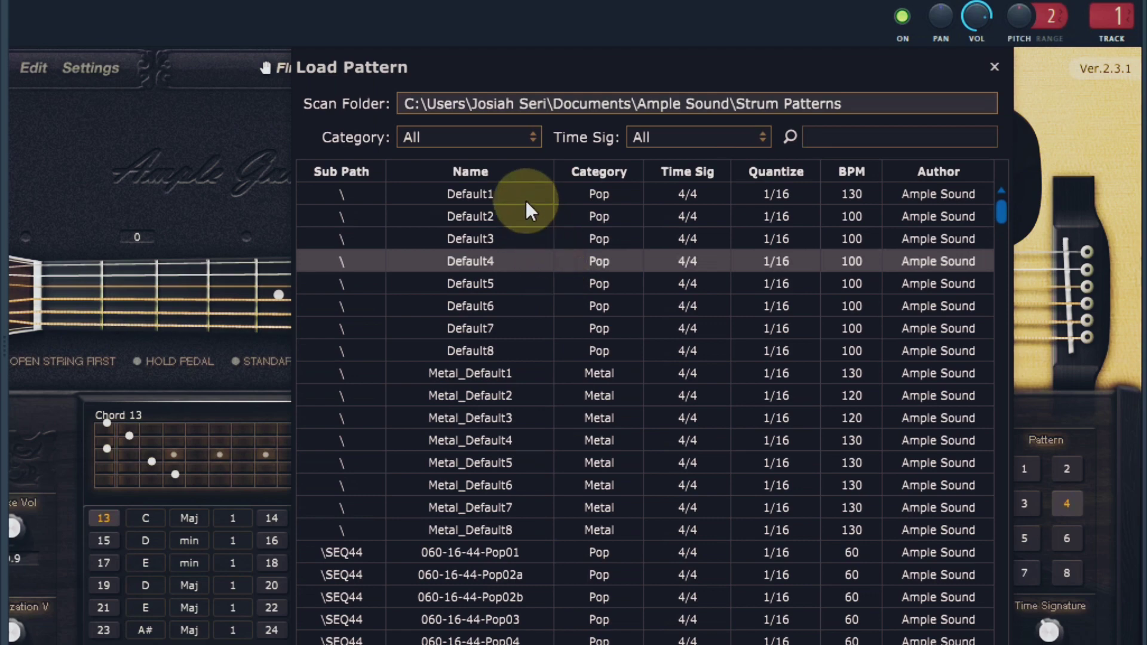
pyautogui.scroll(-10, 530, 399)
pyautogui.scroll(-4, 528, 399)
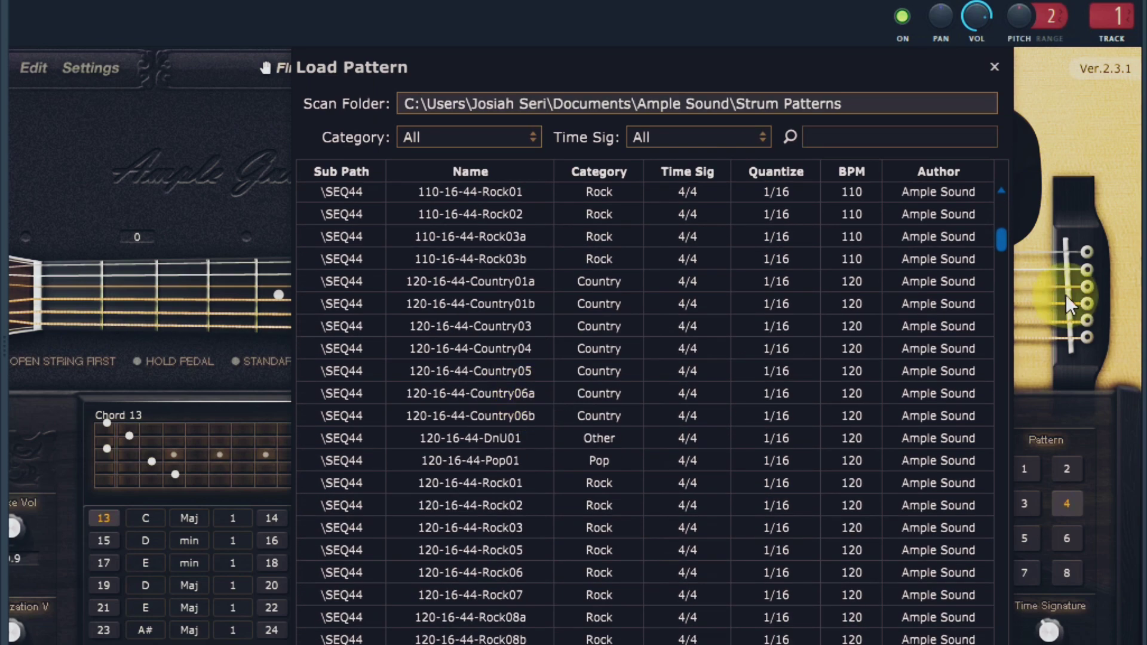
pyautogui.moveTo(1005, 248); pyautogui.dragTo(999, 624)
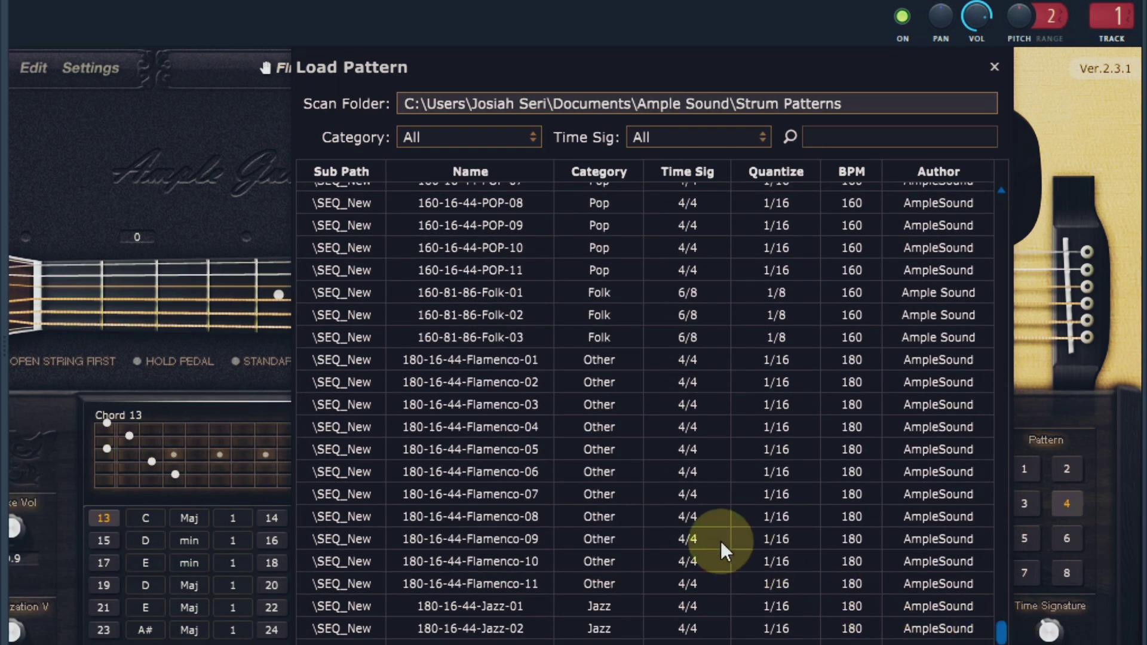
pyautogui.scroll(10, 720, 540)
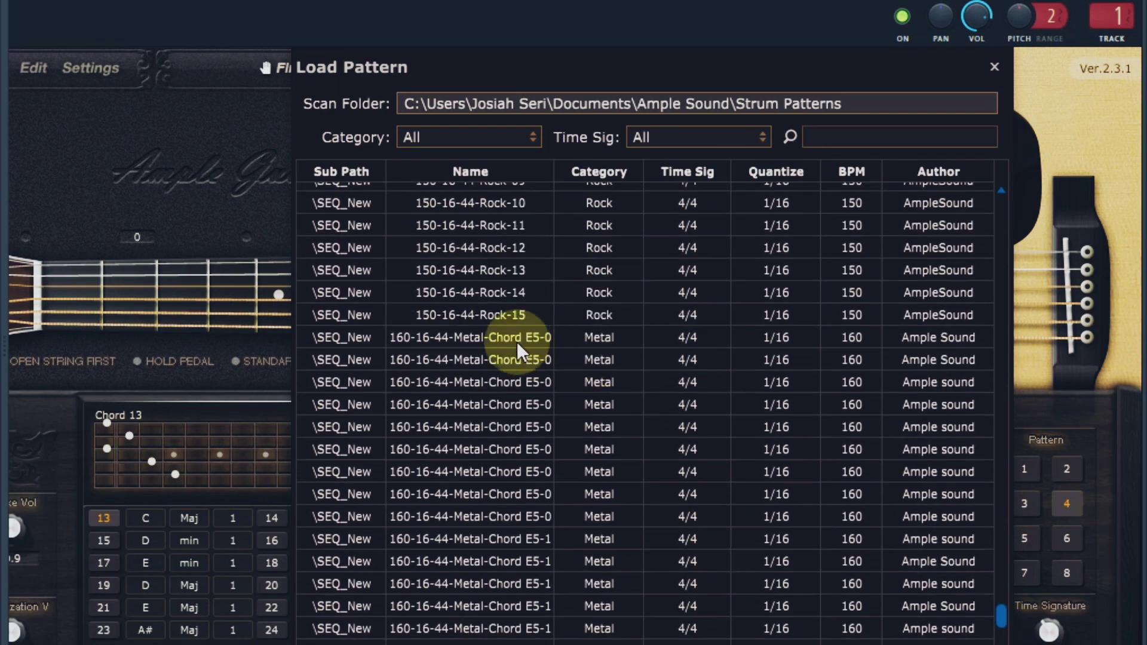
pyautogui.click(518, 342)
# - Audition the 100-16-44-POP-01 and 100-16-44-R&B-01 patterns, then a 100 BPM Metal-Chord pattern
pyautogui.scroll(9, 517, 341)
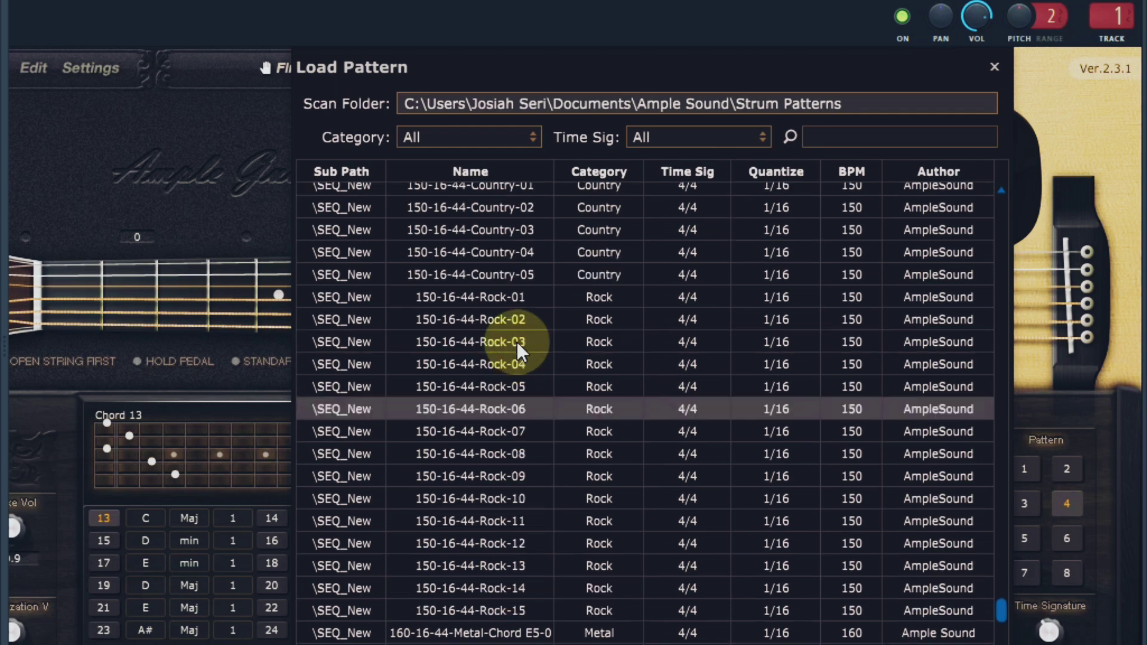
pyautogui.scroll(10, 517, 245)
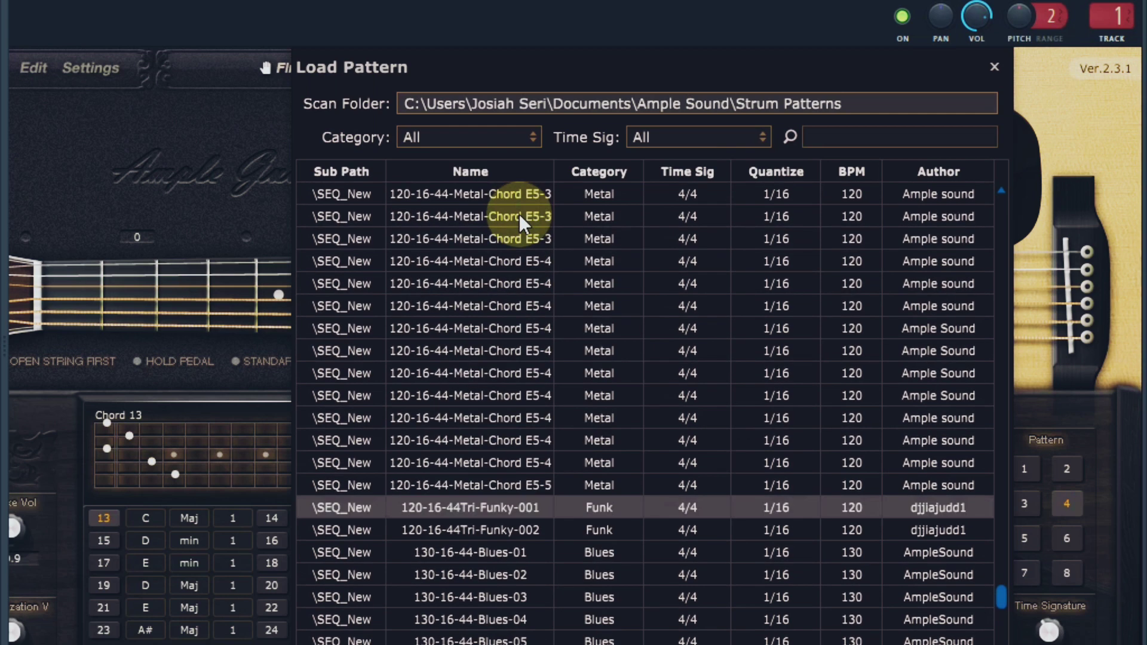
pyautogui.scroll(8, 515, 234)
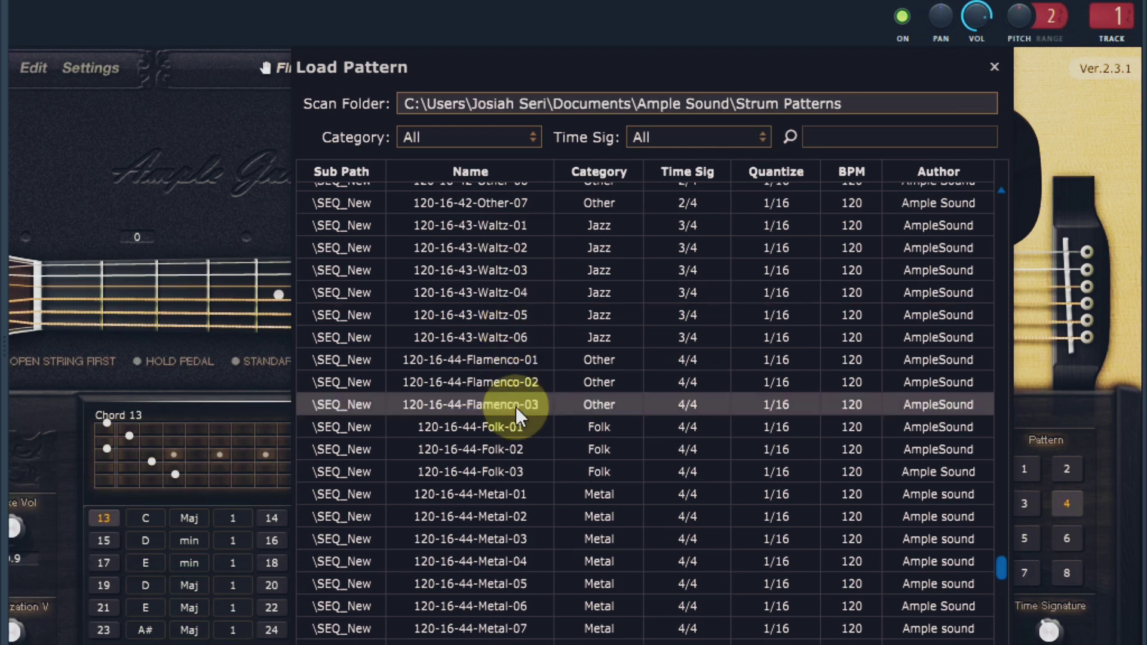
pyautogui.scroll(7, 515, 406)
pyautogui.scroll(15, 478, 306)
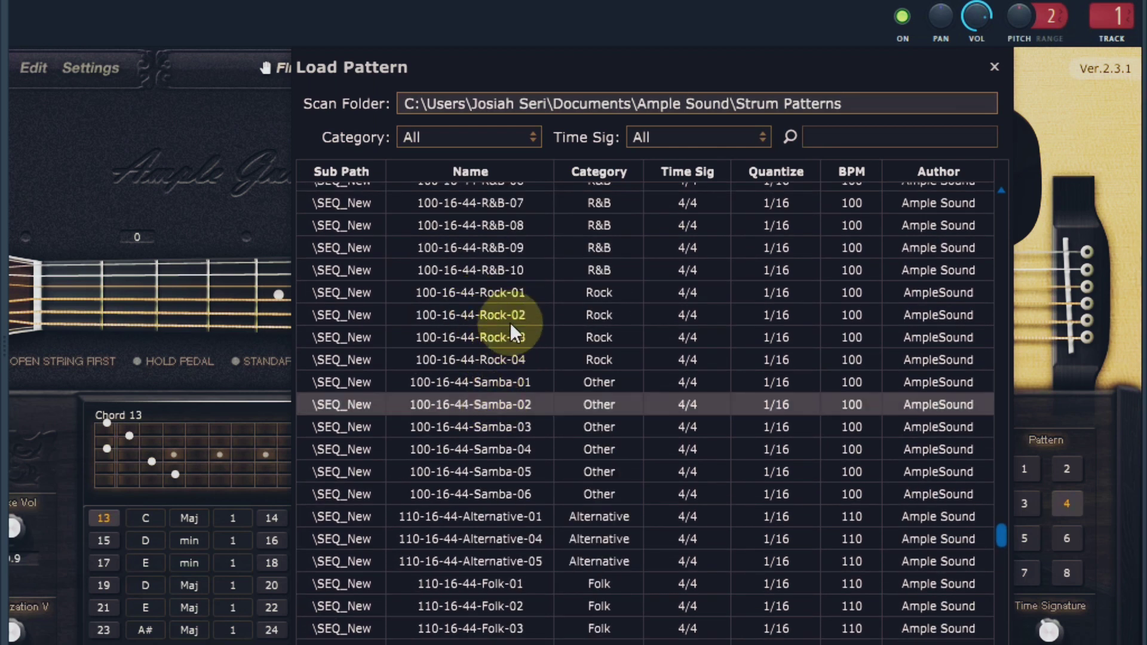
pyautogui.scroll(6, 511, 315)
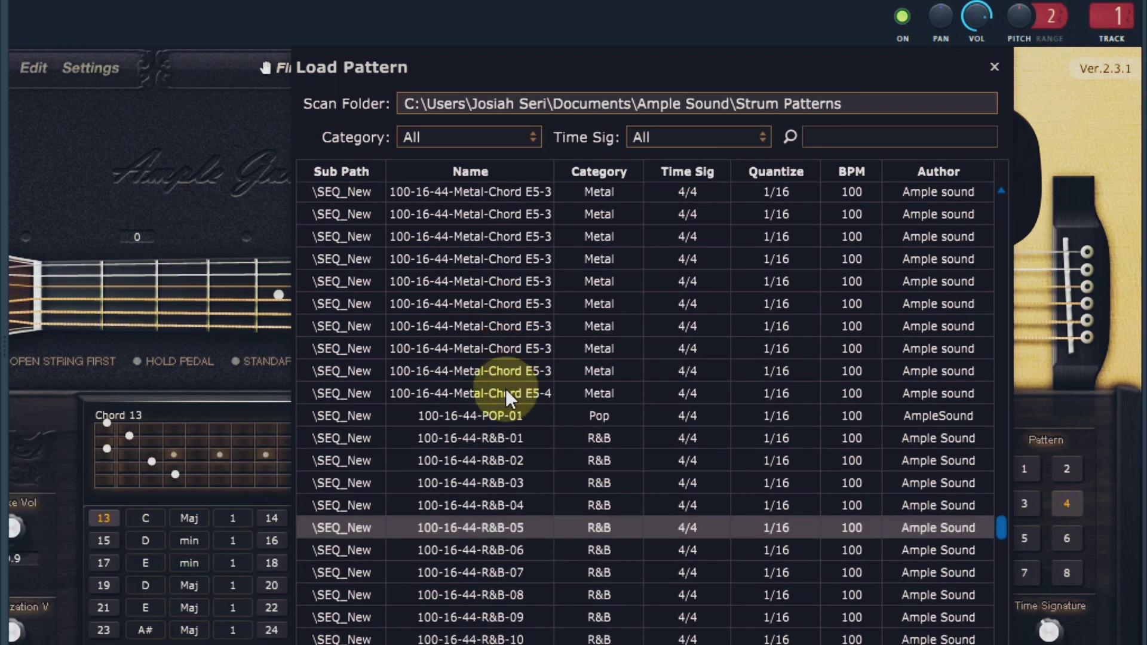
pyautogui.click(501, 413)
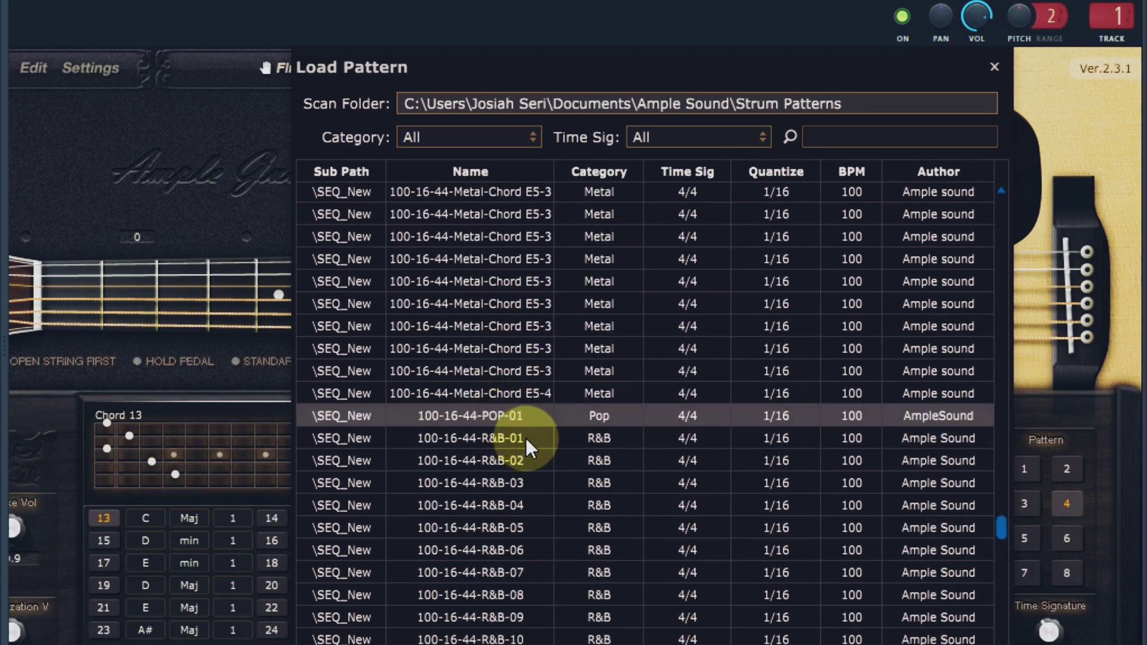
pyautogui.click(525, 441)
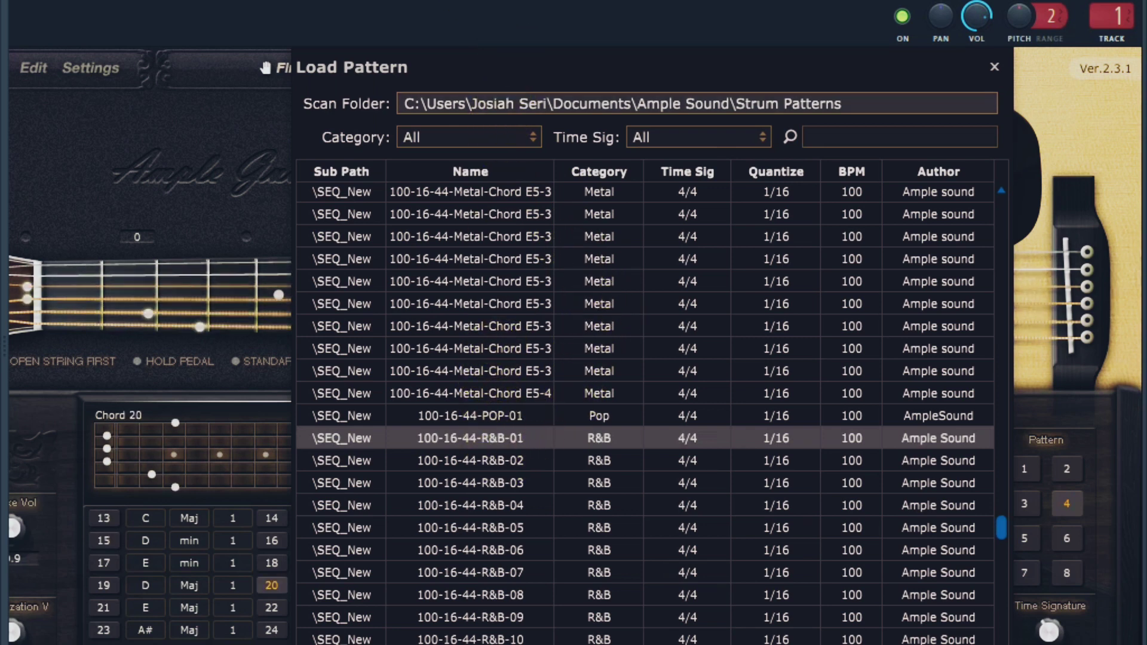
pyautogui.click(502, 328)
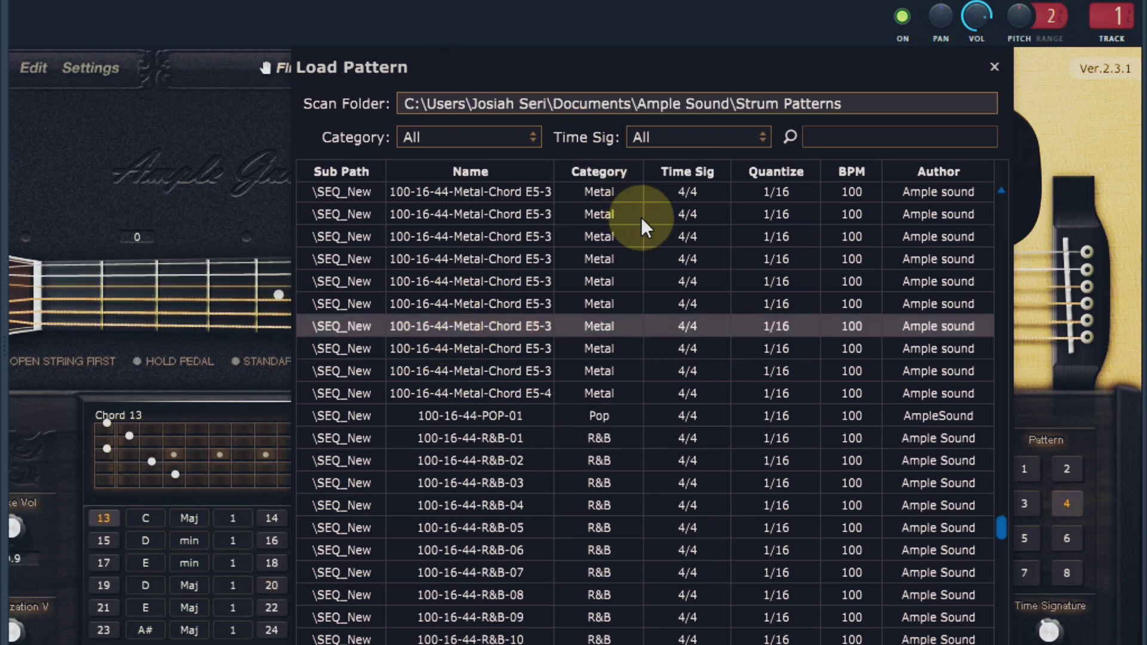
# - Audition the Funk-04, Funk-10, Funk-21 and 120-16-42-Other-06 strum patterns
pyautogui.moveTo(1001, 525)
pyautogui.mouseDown()
pyautogui.moveTo(1001, 464)
pyautogui.moveTo(1006, 537)
pyautogui.mouseUp()
pyautogui.click(481, 514)
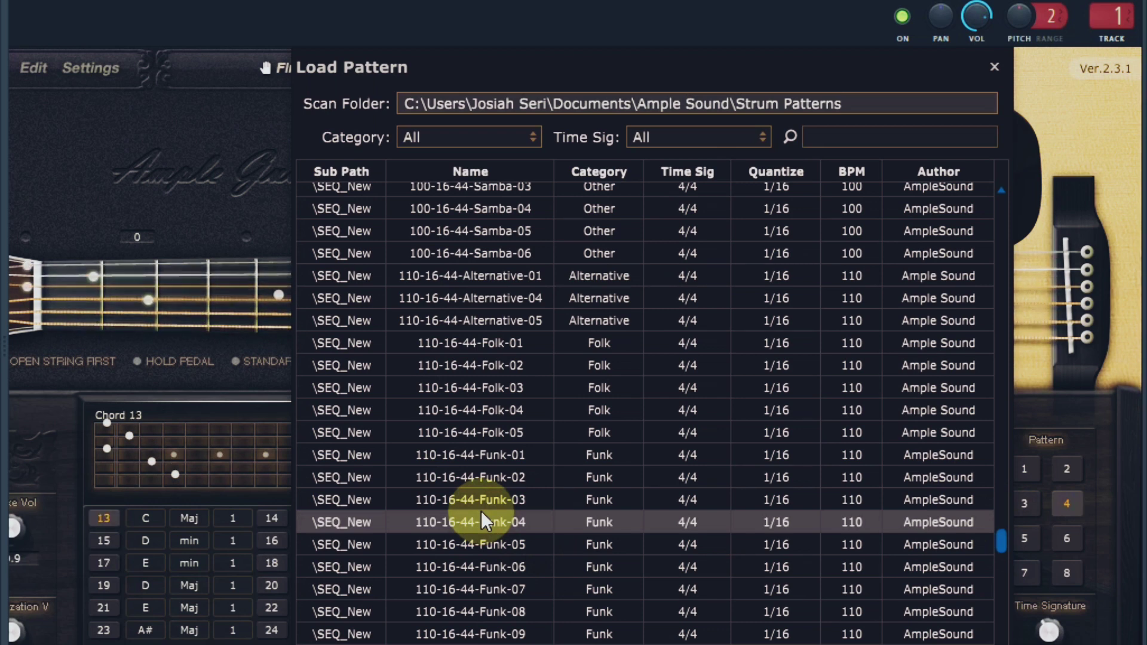
pyautogui.scroll(-3, 491, 508)
pyautogui.click(491, 508)
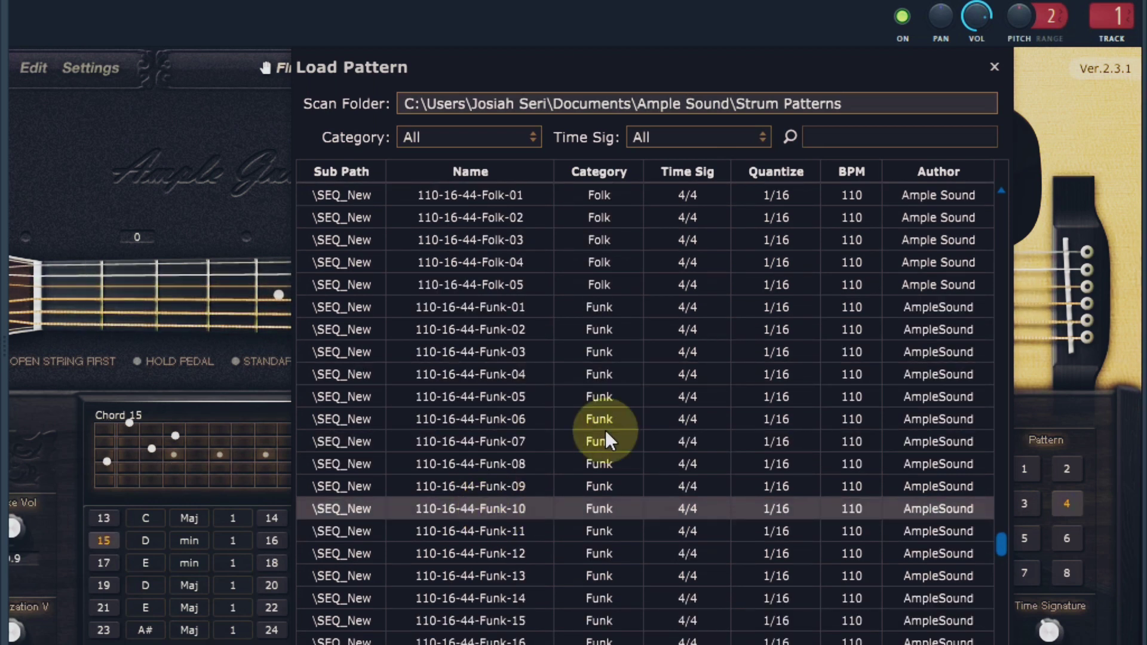
pyautogui.scroll(-5, 708, 359)
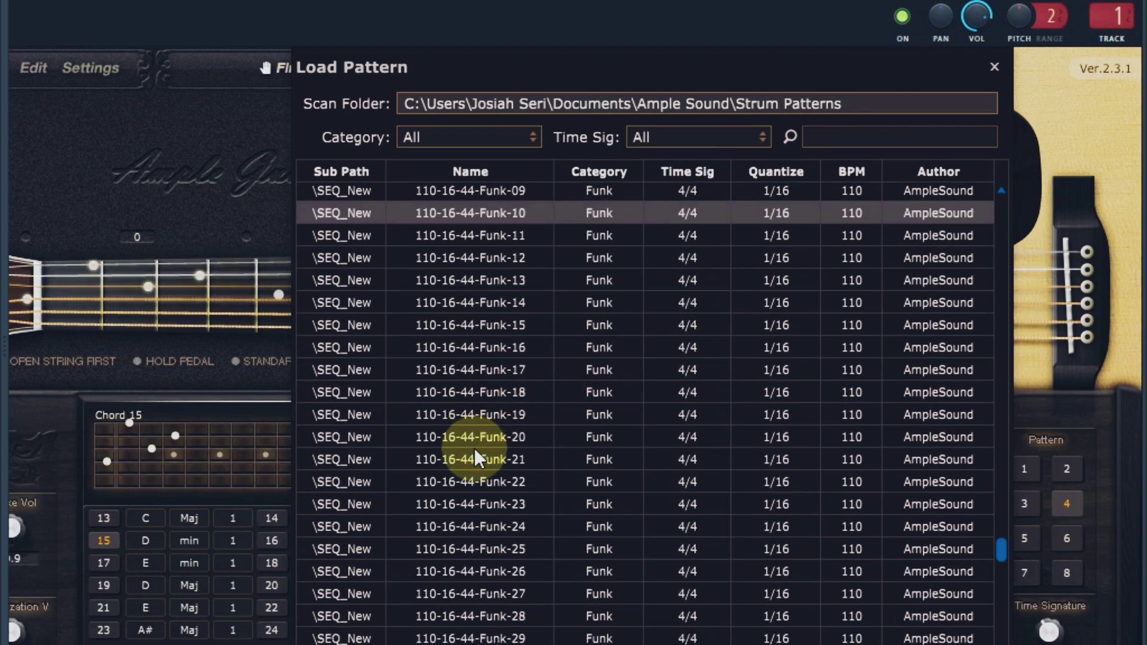
pyautogui.click(475, 453)
pyautogui.scroll(-6, 475, 453)
pyautogui.click(495, 611)
pyautogui.scroll(-1, 546, 535)
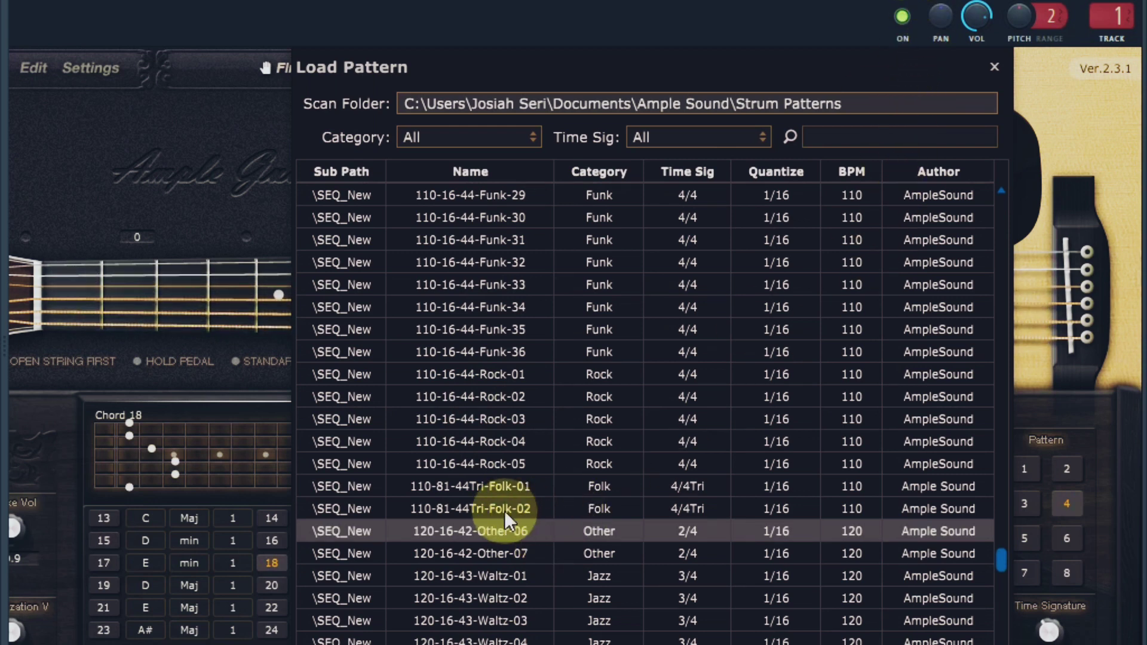
# - Choose the 110-81-44Tri-Folk-01 Folk pattern and bring up the Channel rack with F6
pyautogui.click(499, 478)
pyautogui.scroll(-3, 499, 478)
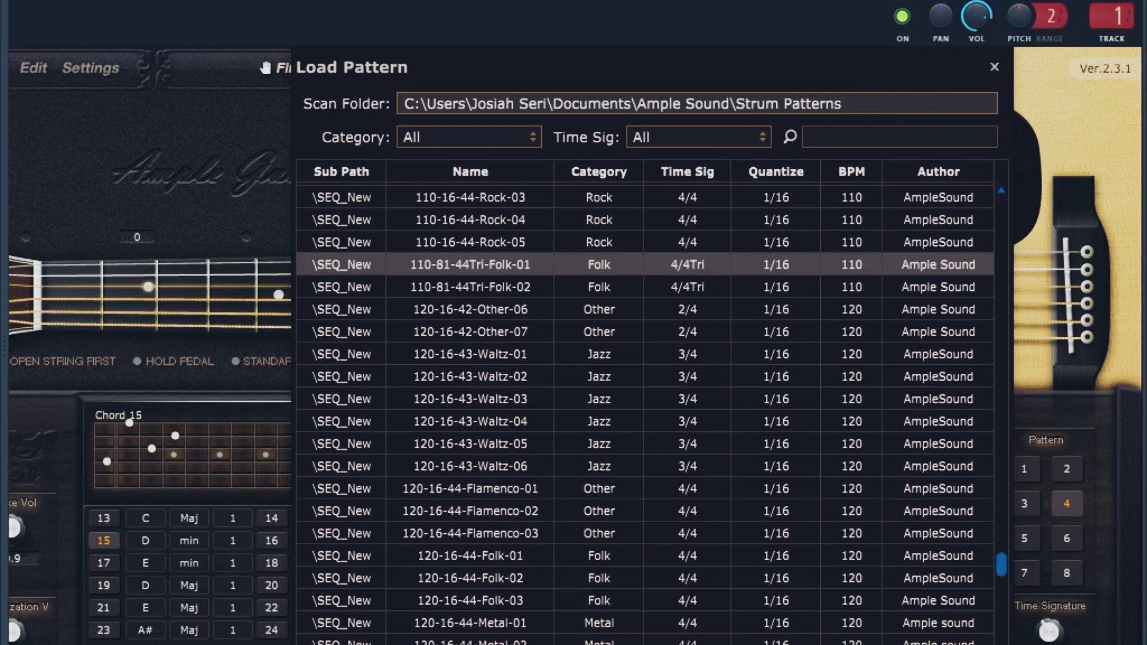
pyautogui.press('F6')
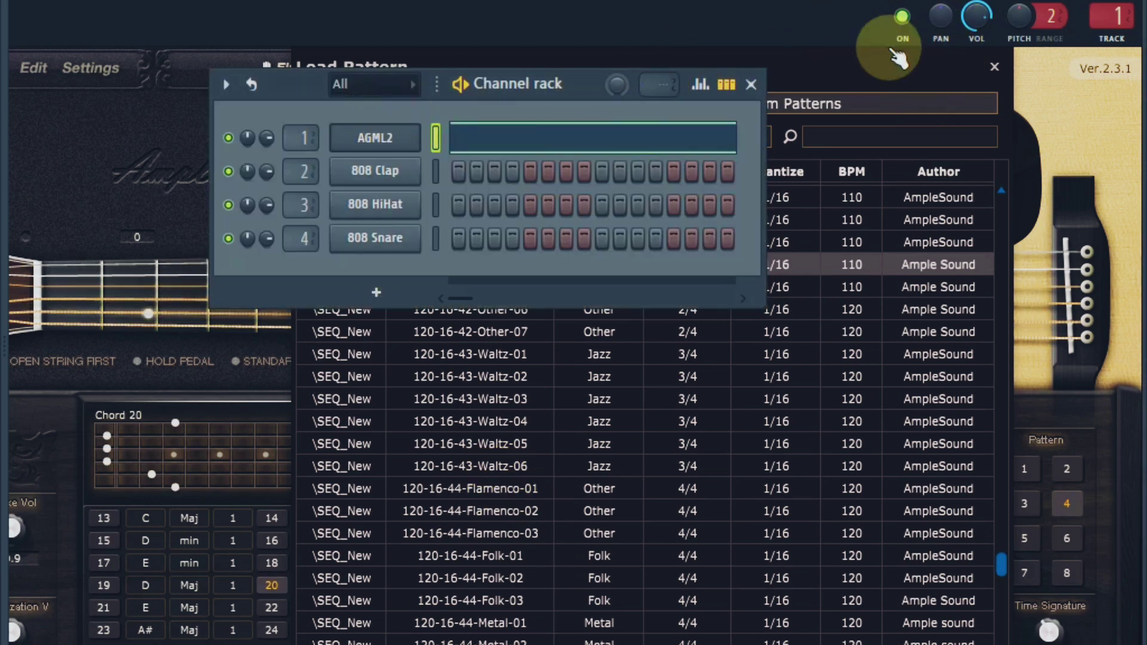
# - Close the pattern library and Channel rack, stop playback, then close the rack to reveal the guitar
pyautogui.click(996, 66)
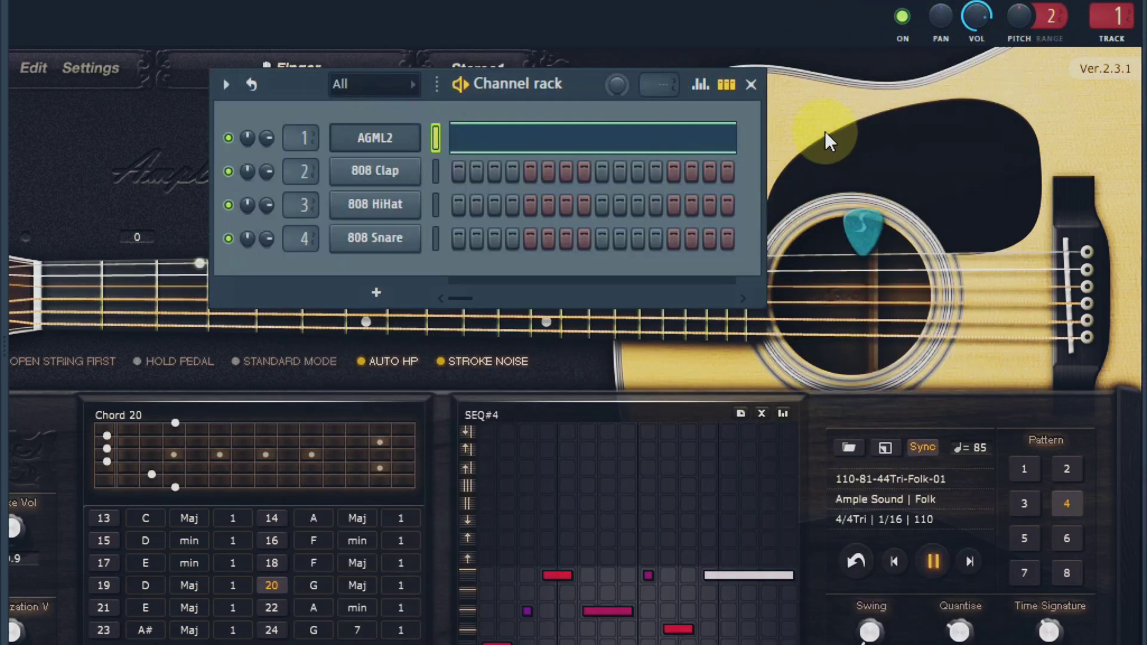
pyautogui.click(751, 84)
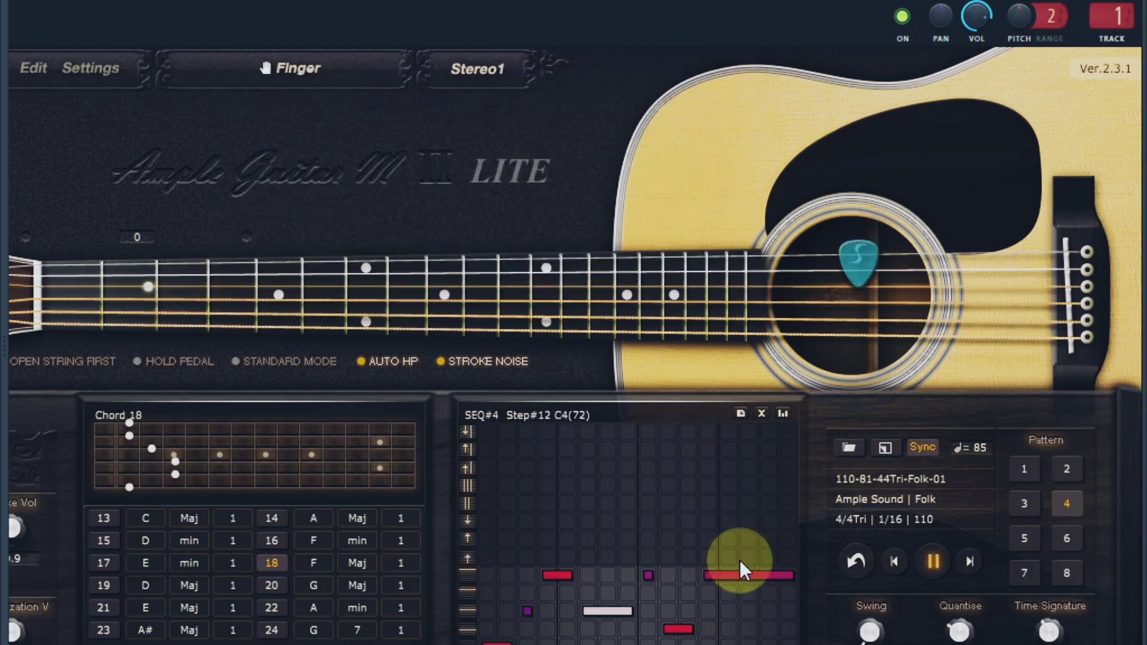
pyautogui.press('F6')
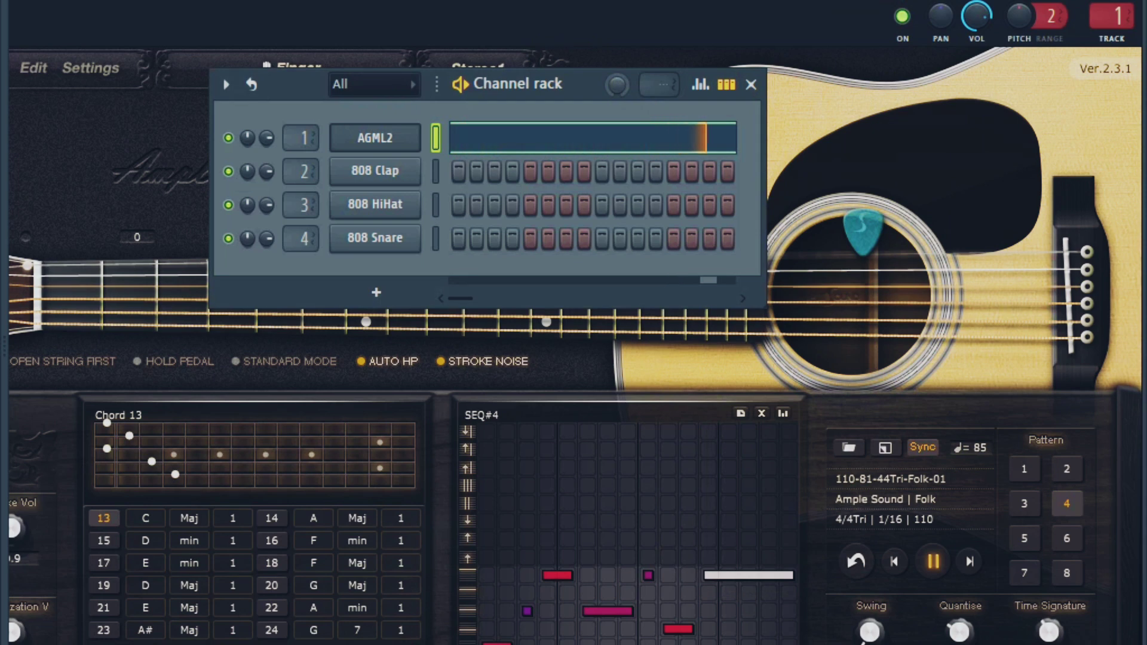
pyautogui.press('space')
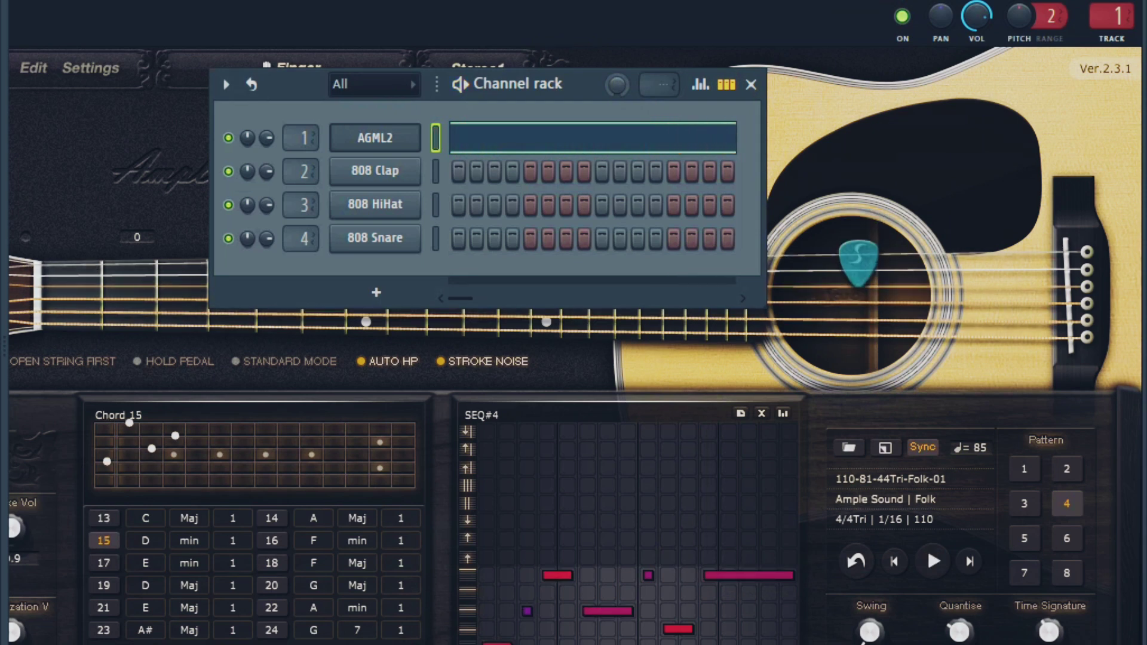
pyautogui.click(751, 84)
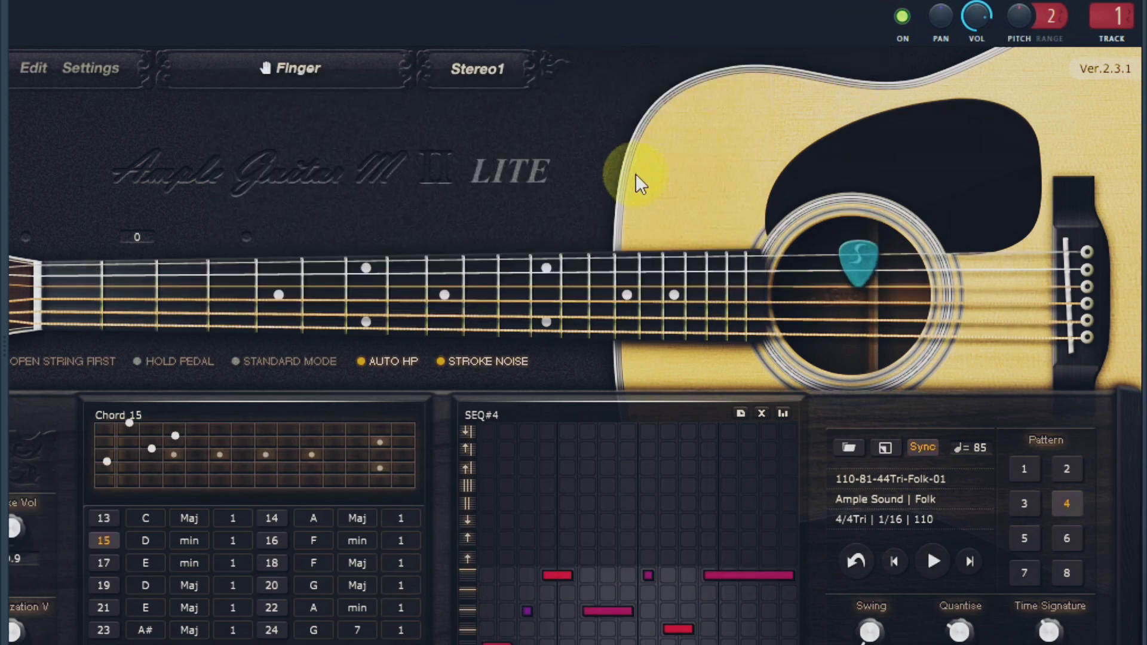
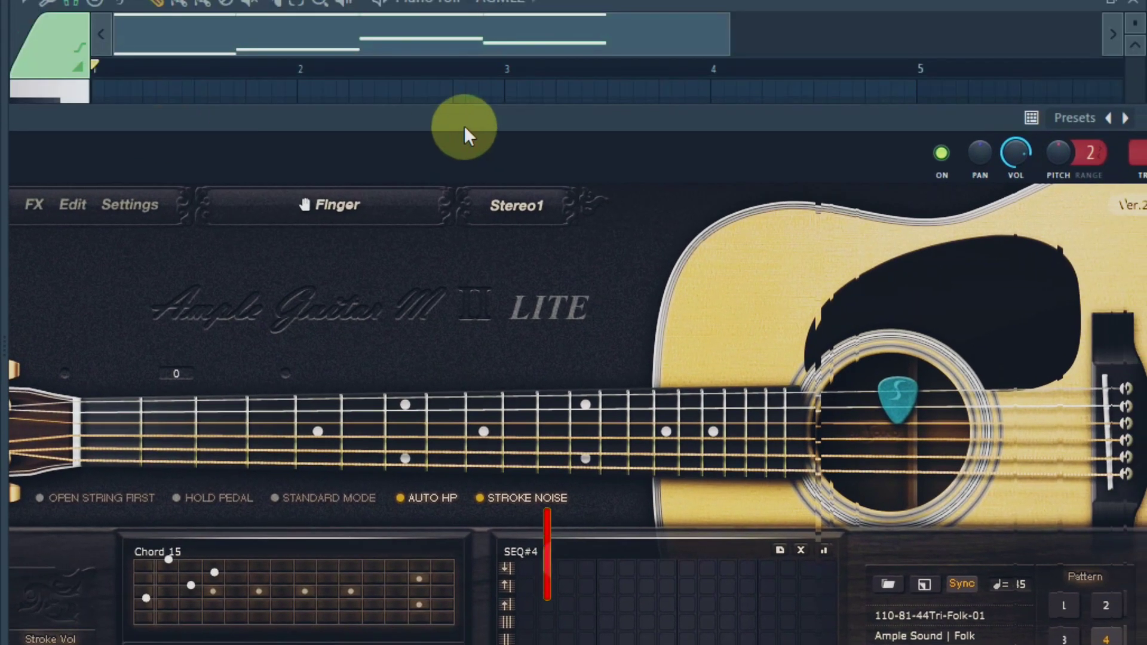
# - Slide the Ample Guitar M II Lite window to the left to reveal more of the piano roll
pyautogui.moveTo(384, 122); pyautogui.dragTo(346, 120)
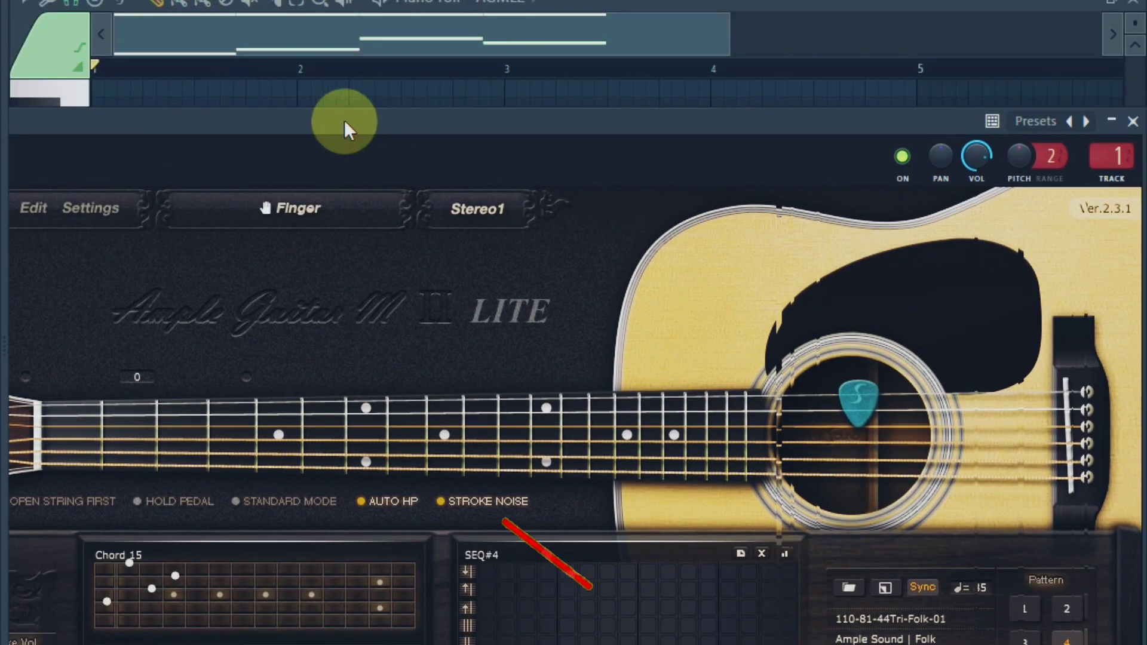
pyautogui.moveTo(617, 117); pyautogui.dragTo(276, 116)
pyautogui.moveTo(441, 121); pyautogui.dragTo(273, 116)
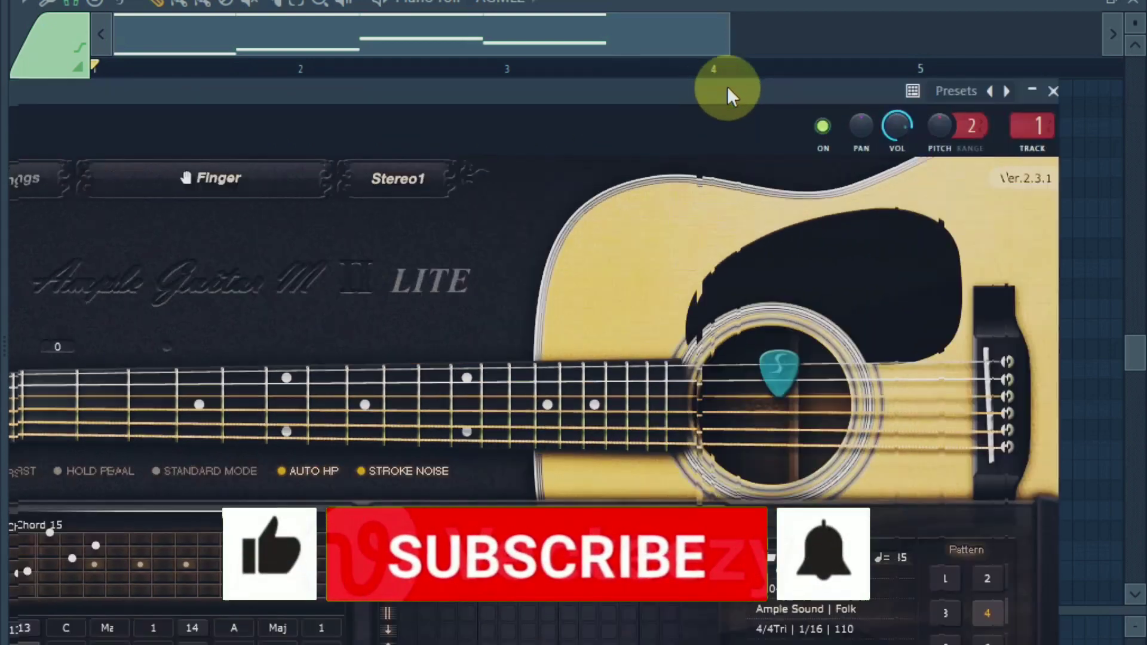